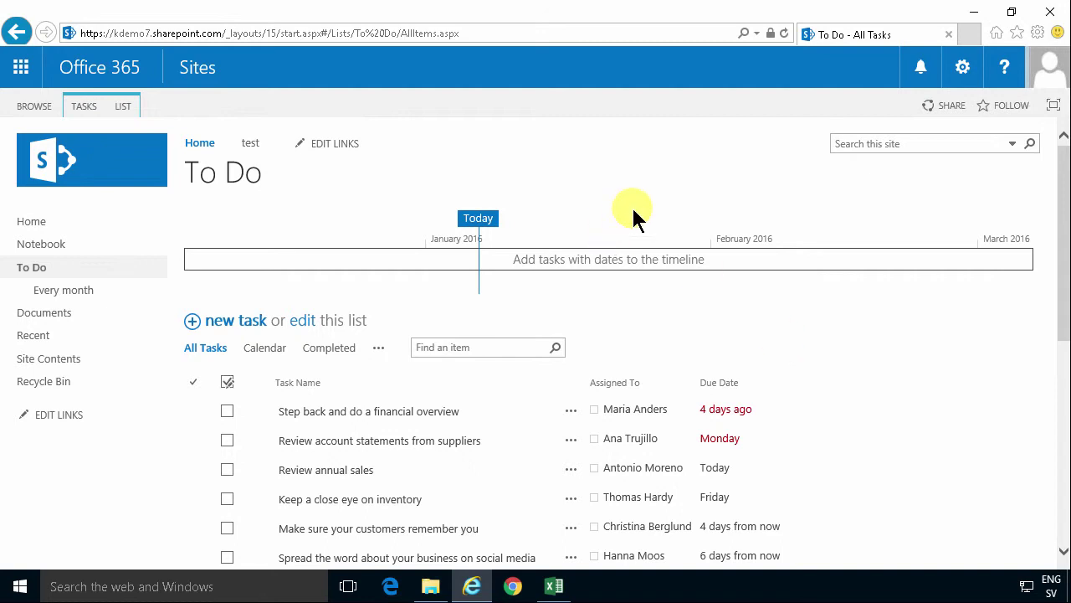
Step: Select and deselect the supplier statements task, then show the To Do list's commands
{"action": "left_click", "coordinate": [400, 440]}
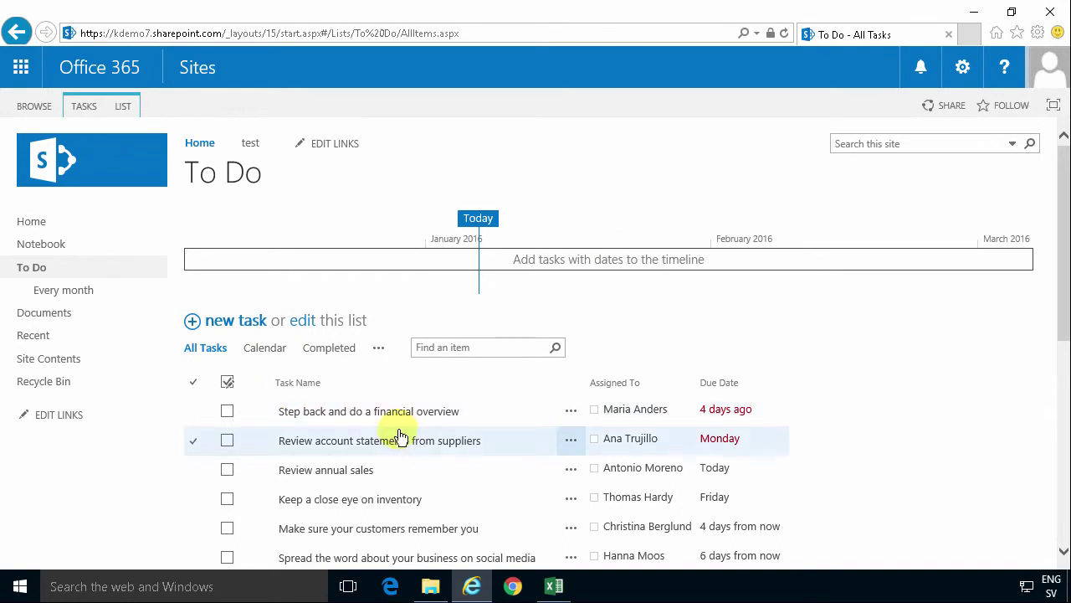
{"action": "left_click", "coordinate": [299, 247]}
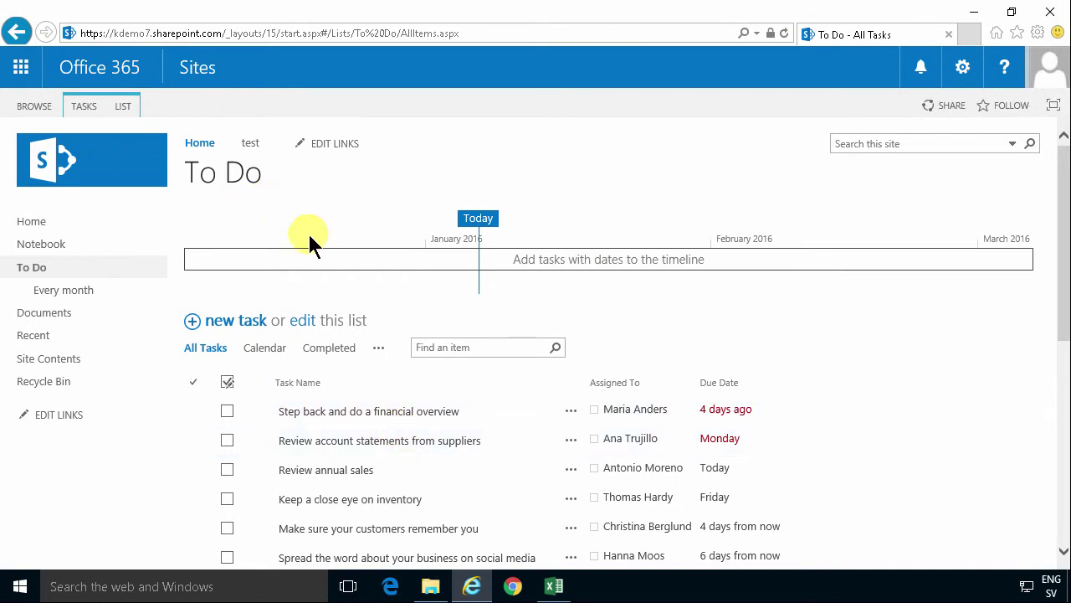
{"action": "left_click", "coordinate": [124, 106]}
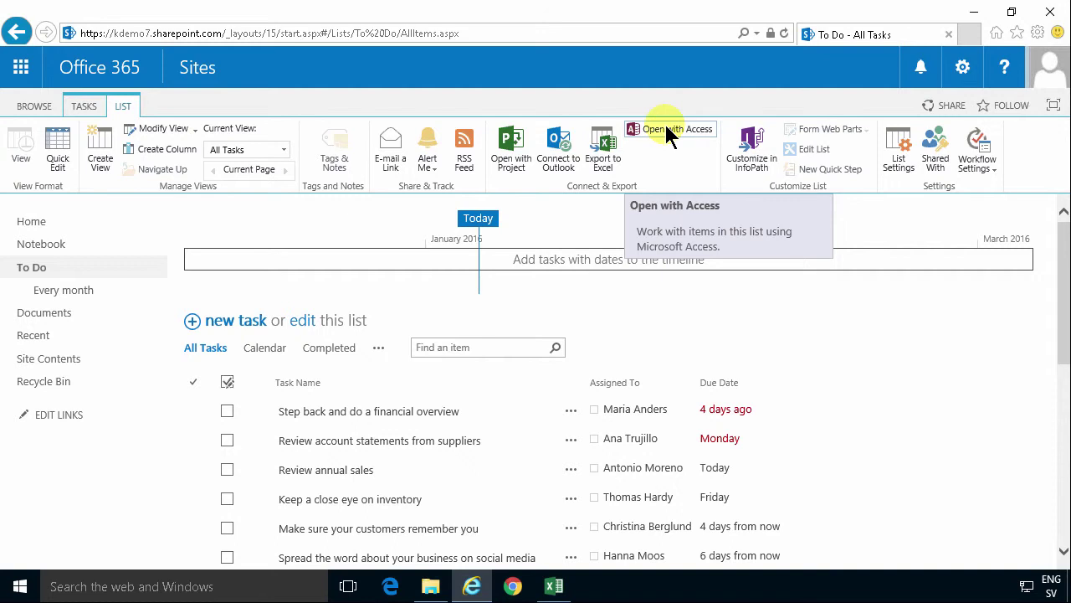
Step: Try opening the To Do list in Access, then cancel the dialog
{"action": "left_click", "coordinate": [667, 127]}
{"action": "left_click_drag", "start_coordinate": [158, 15], "coordinate": [395, 120]}
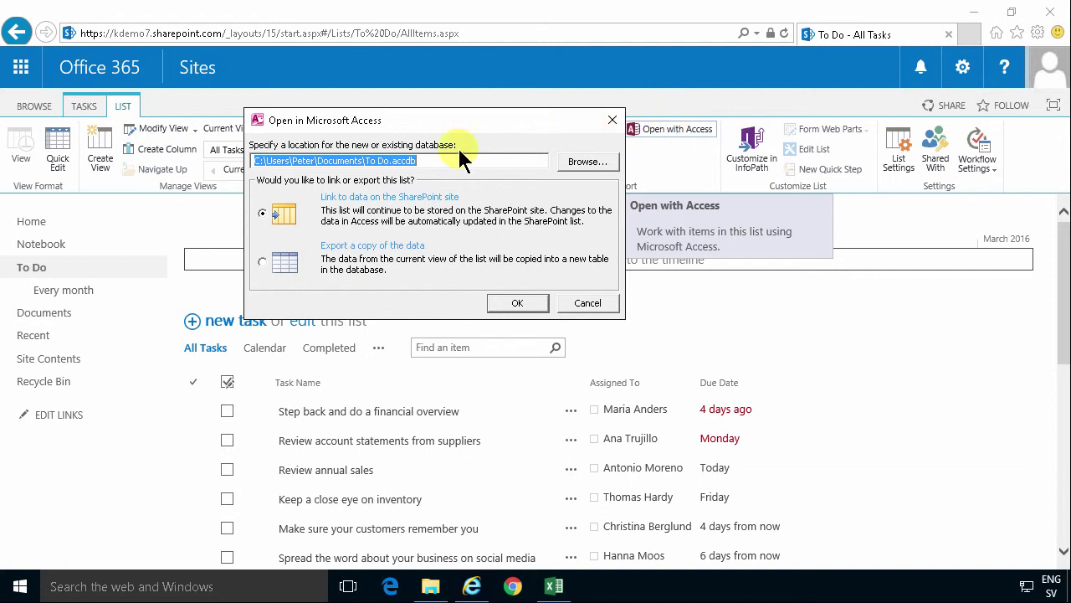
{"action": "left_click", "coordinate": [577, 301]}
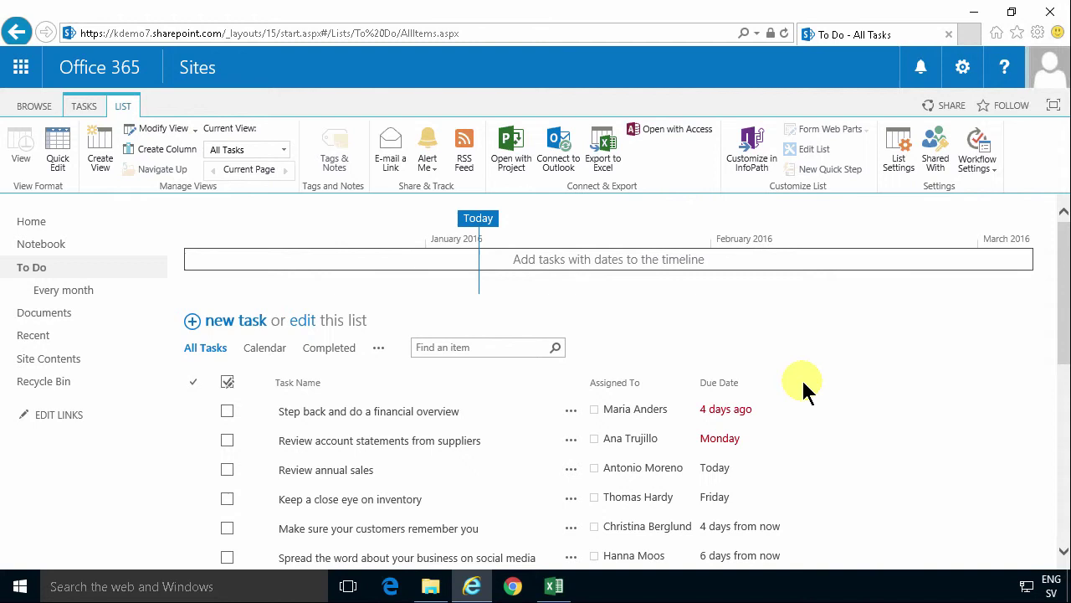
Step: Search for and launch Access 2013 with its start window maximized
{"action": "left_click", "coordinate": [124, 580]}
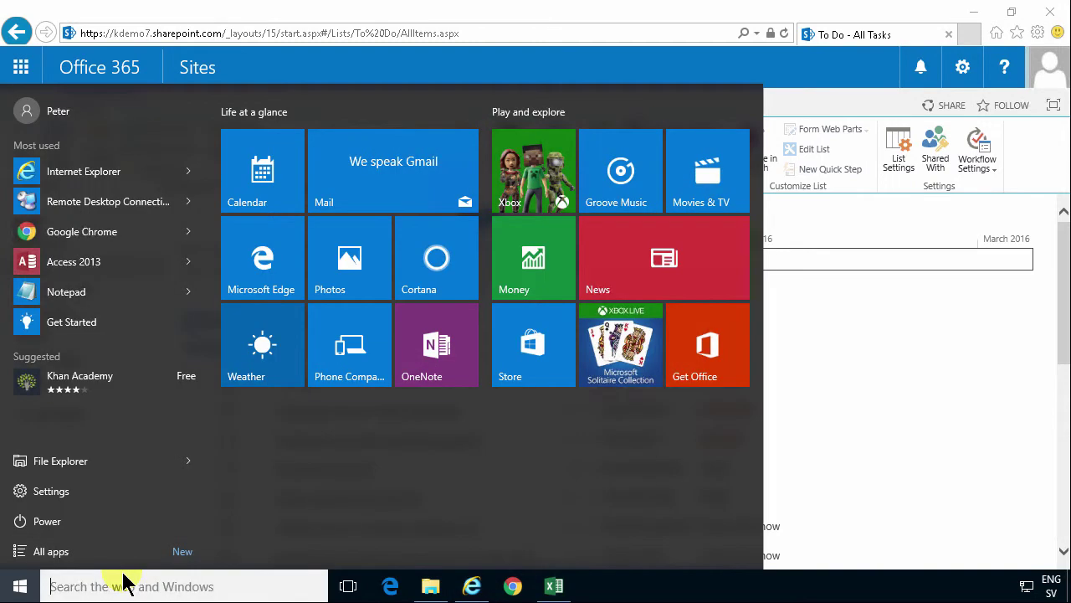
{"action": "type", "text": "acces"}
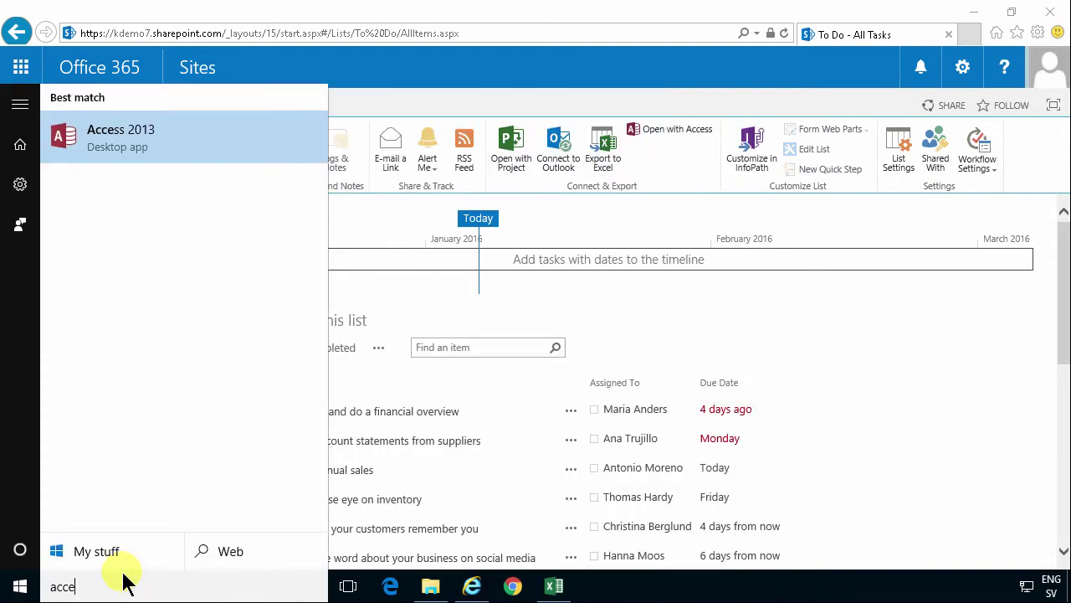
{"action": "left_click", "coordinate": [144, 138]}
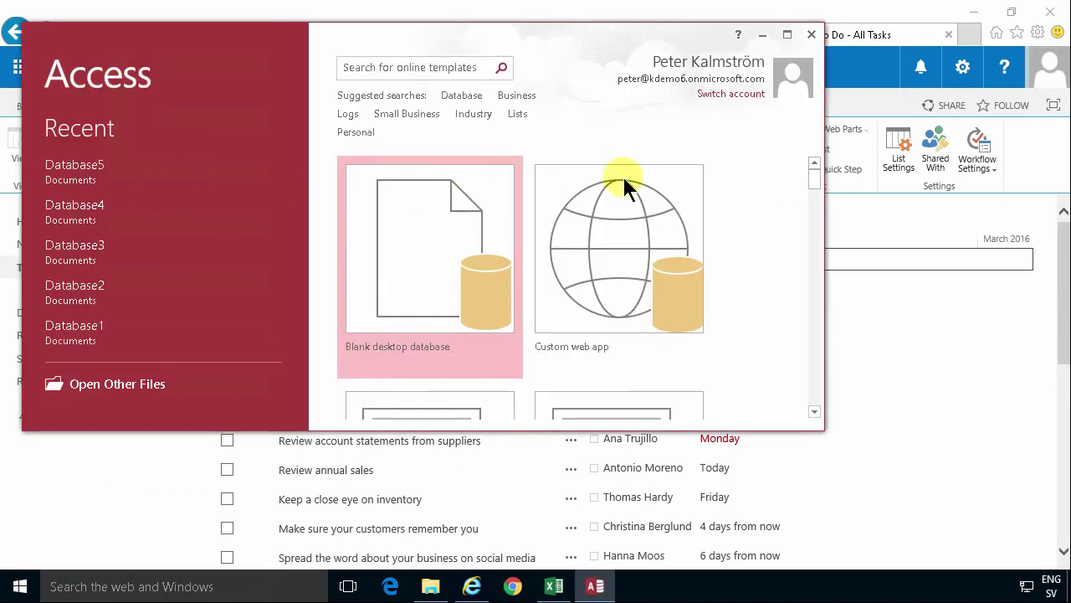
{"action": "left_click", "coordinate": [786, 34]}
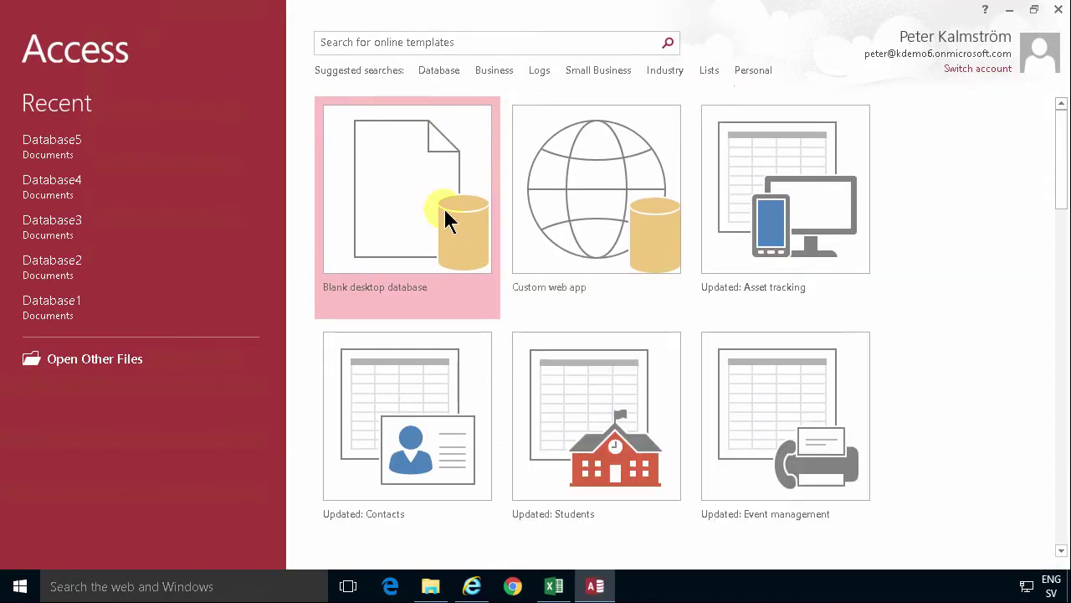
Step: Create a blank desktop database named Tasks, replacing the default Database6 name
{"action": "left_click", "coordinate": [443, 214]}
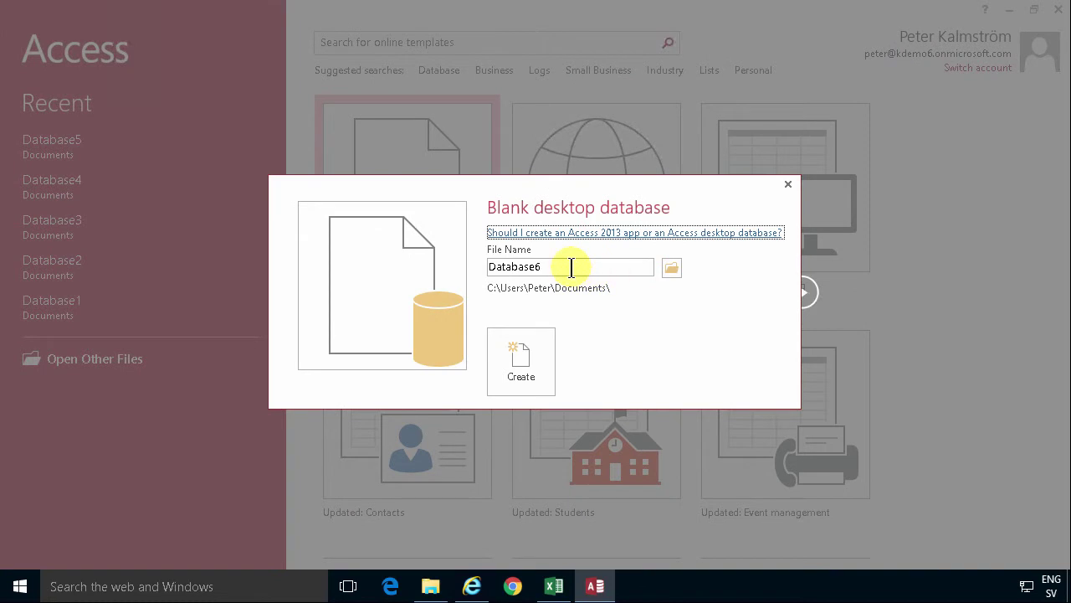
{"action": "left_click", "coordinate": [574, 268]}
{"action": "left_click", "coordinate": [571, 268]}
{"action": "double_click", "coordinate": [571, 268]}
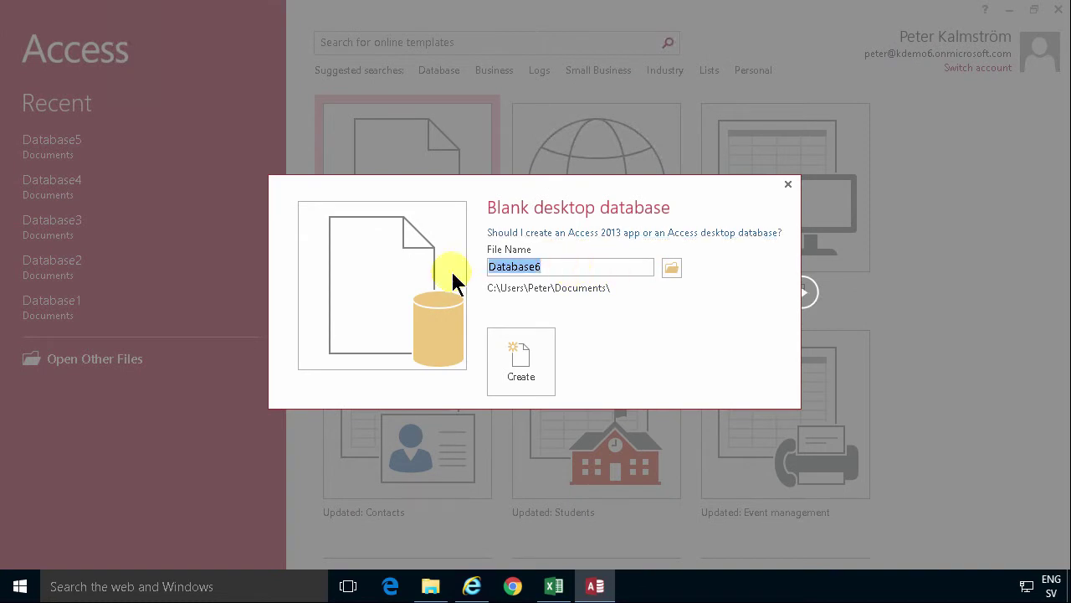
{"action": "type", "text": "Tasks"}
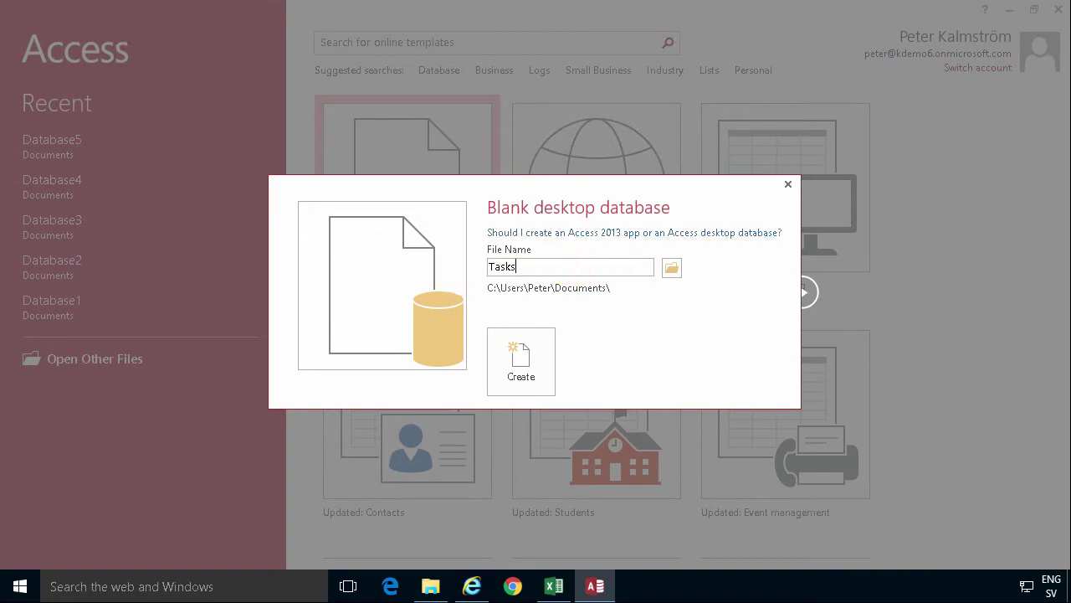
{"action": "left_click", "coordinate": [518, 356]}
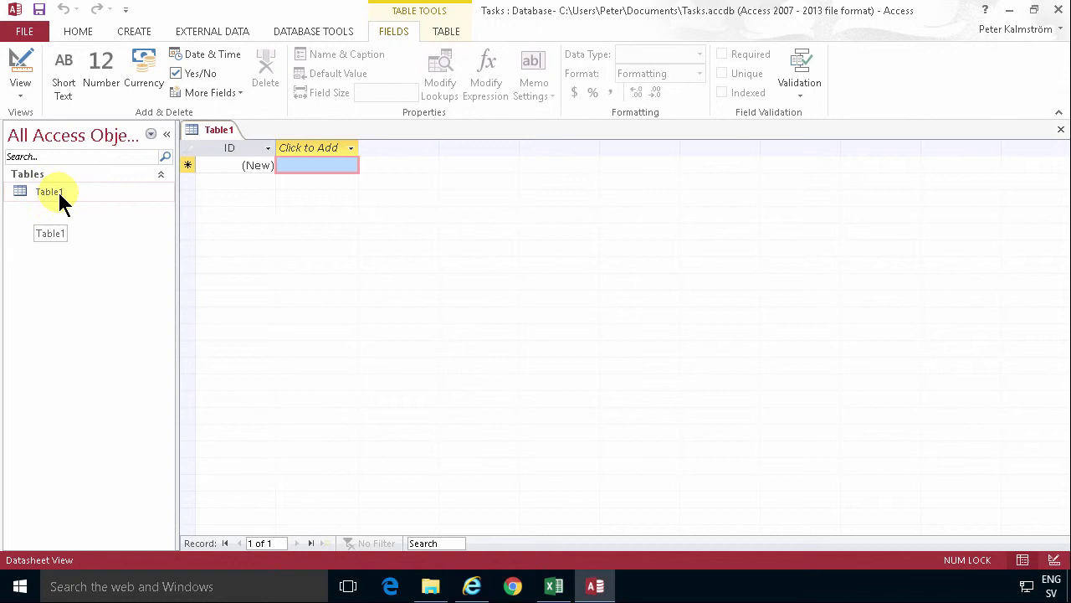
Step: Close the empty Table1
{"action": "right_click", "coordinate": [59, 195]}
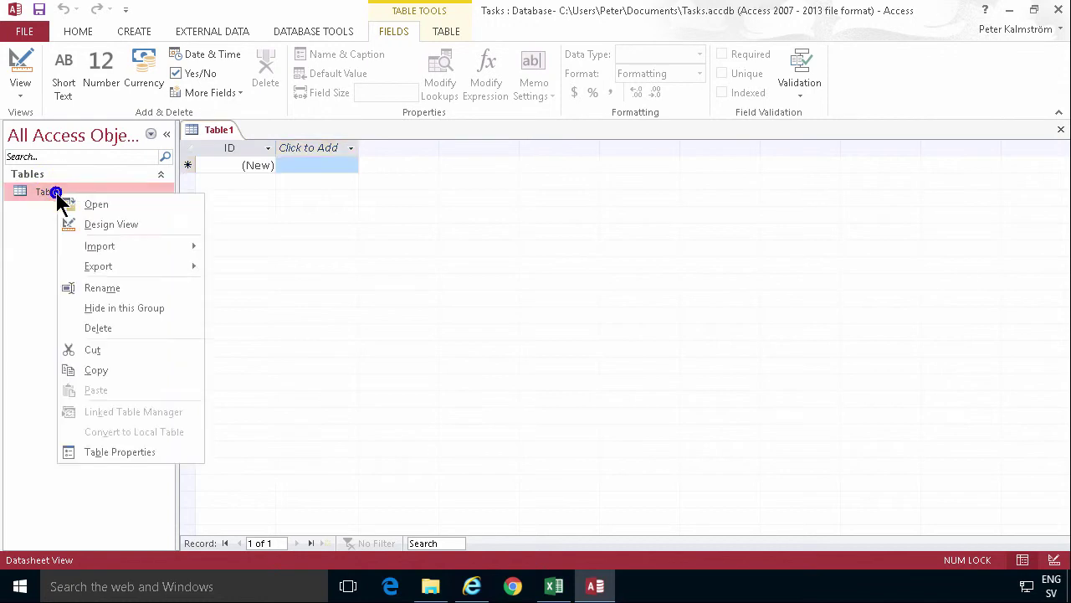
{"action": "right_click", "coordinate": [210, 132]}
{"action": "left_click", "coordinate": [237, 156]}
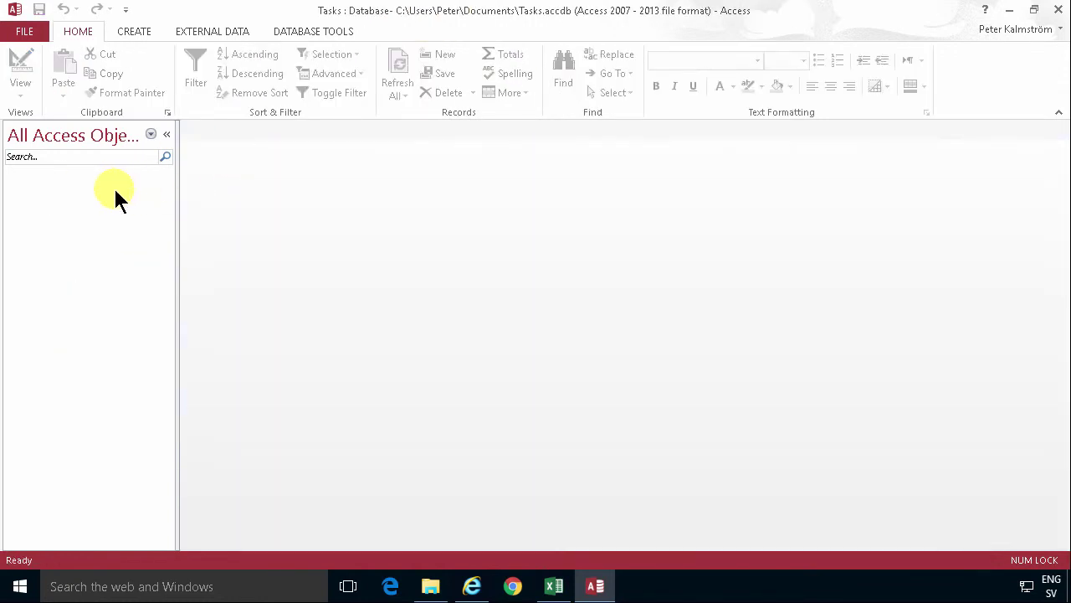
Step: Start linking a SharePoint List from External Data > More
{"action": "left_click", "coordinate": [209, 34]}
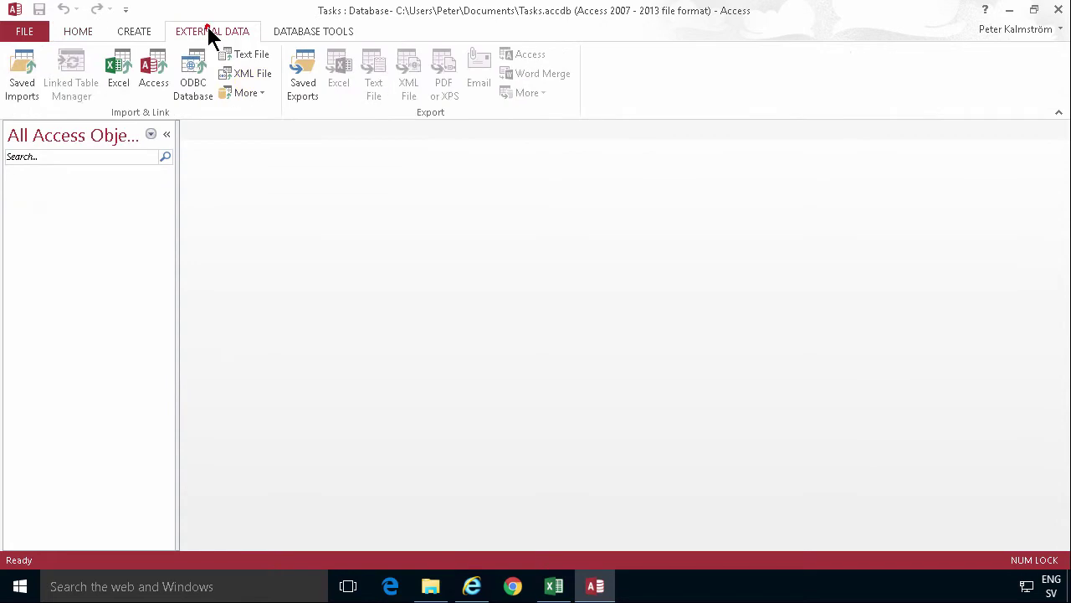
{"action": "left_click", "coordinate": [253, 93]}
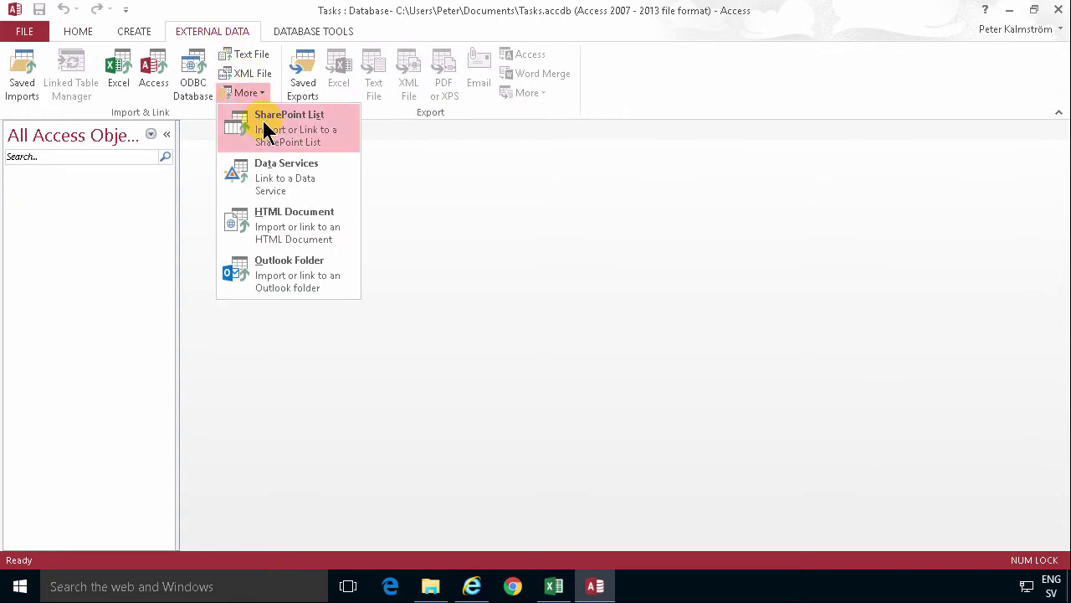
{"action": "left_click", "coordinate": [267, 124]}
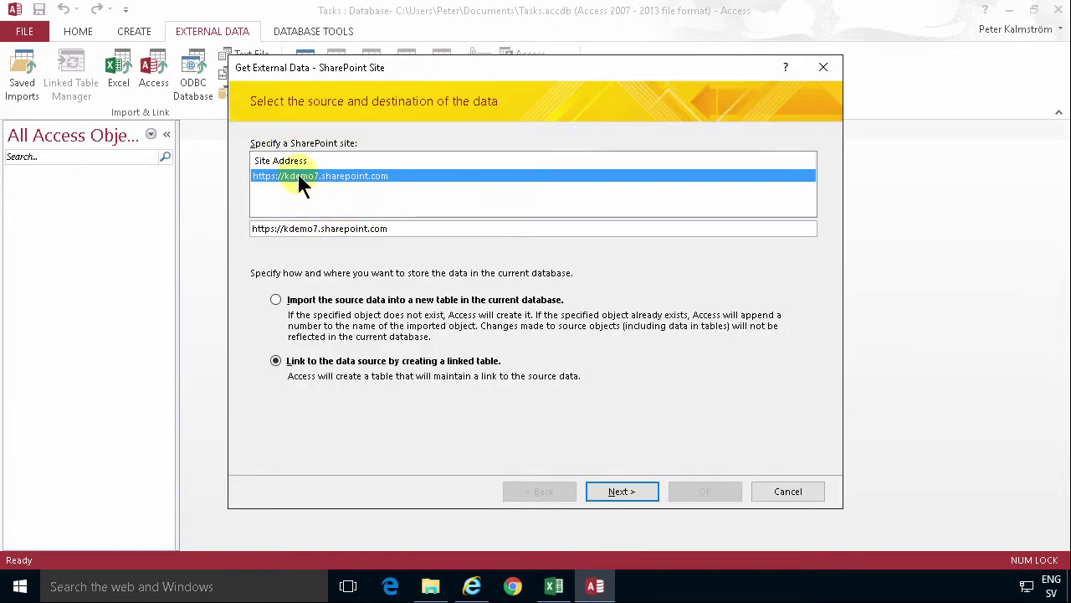
Step: Copy the kdemo7 site's home page link from the site logo, then return to Access
{"action": "left_click", "coordinate": [473, 589]}
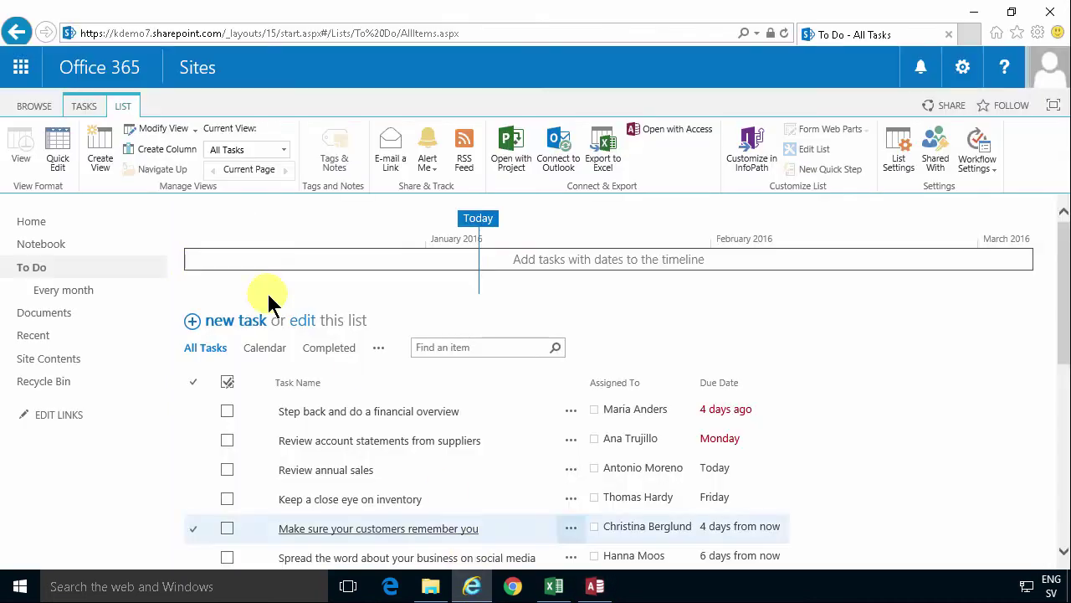
{"action": "left_click", "coordinate": [33, 107]}
{"action": "right_click", "coordinate": [239, 410]}
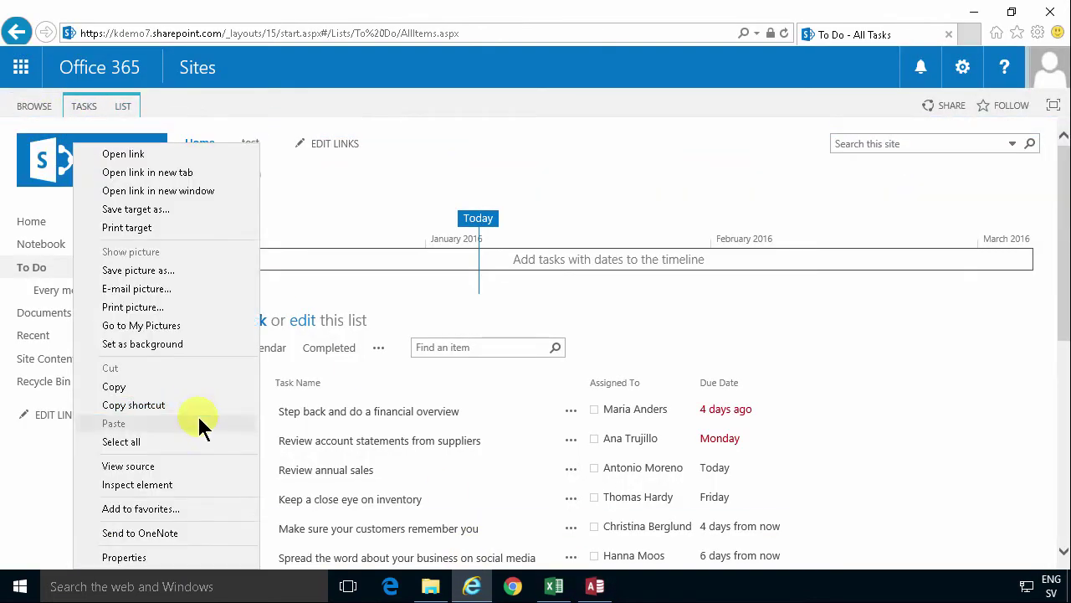
{"action": "left_click", "coordinate": [181, 404]}
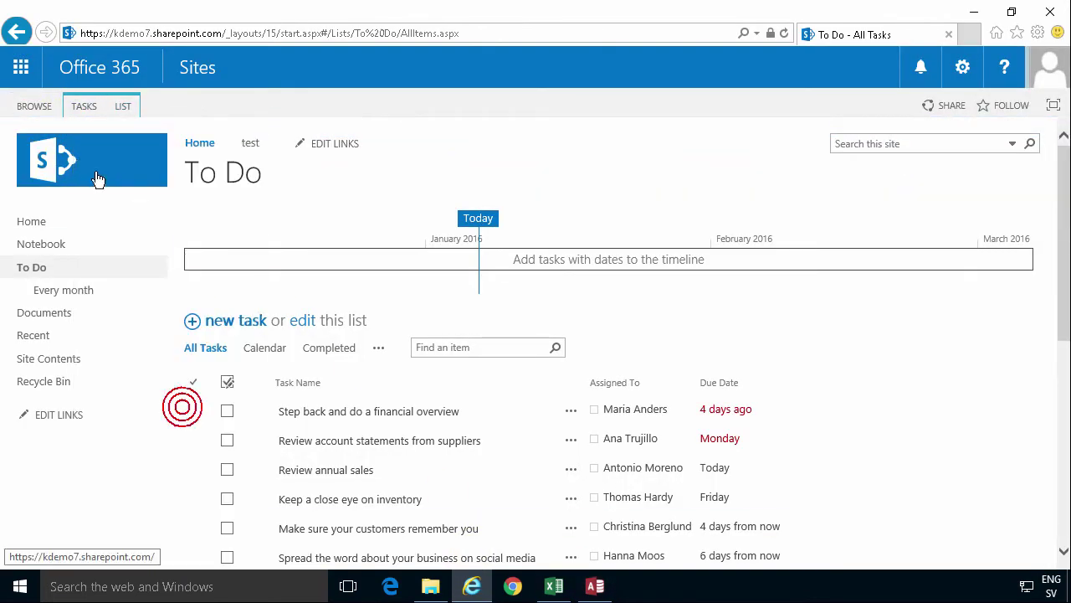
{"action": "left_click", "coordinate": [595, 588]}
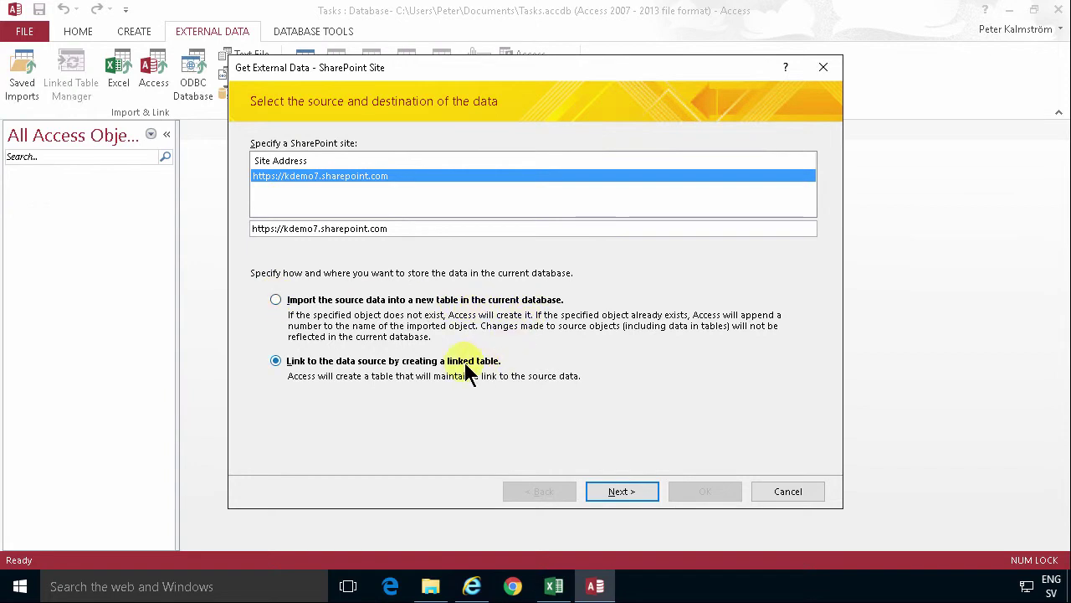
Step: Link the To Do list from the kdemo7 site and select the new To Do table
{"action": "left_click", "coordinate": [615, 492]}
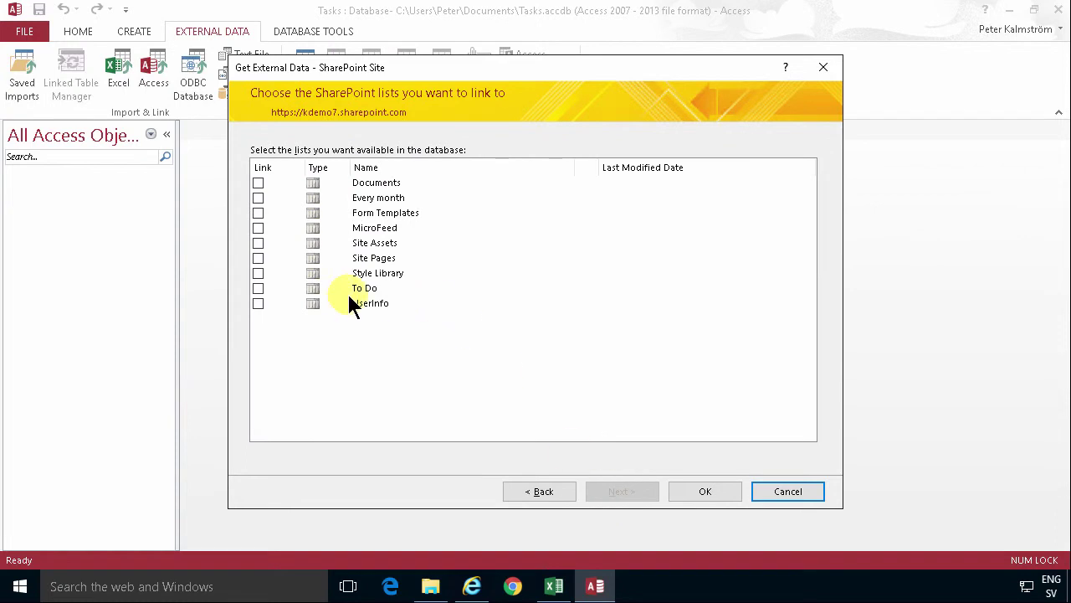
{"action": "left_click", "coordinate": [258, 288]}
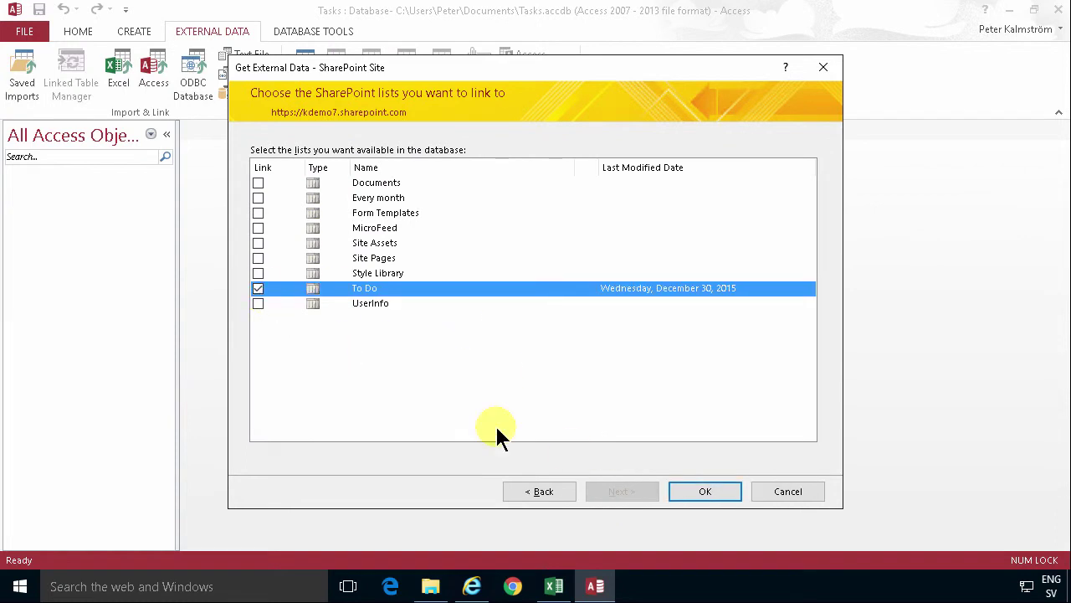
{"action": "left_click", "coordinate": [693, 492]}
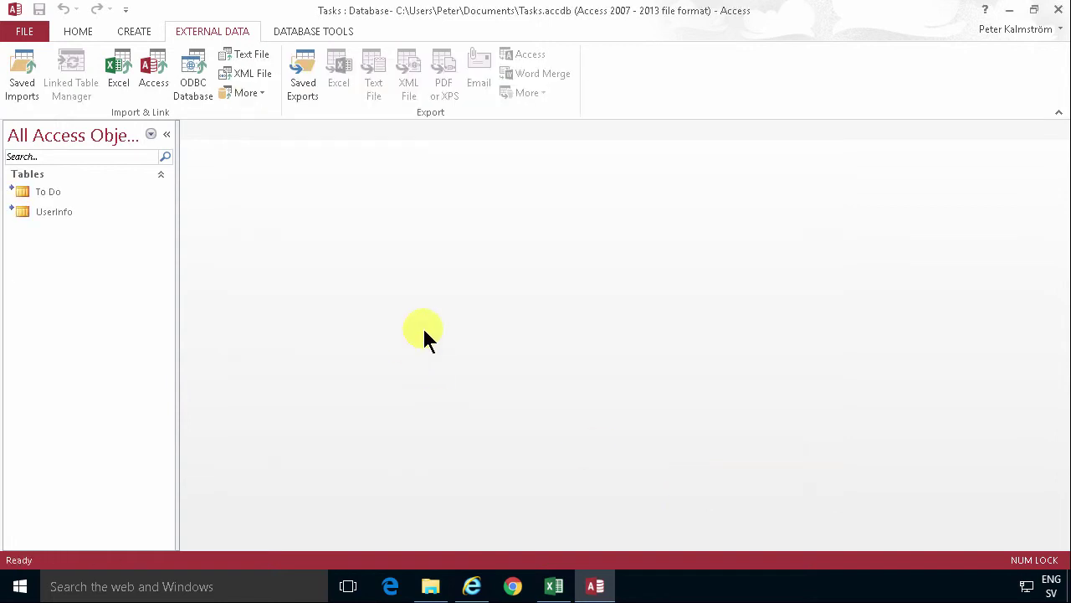
{"action": "left_click", "coordinate": [48, 193]}
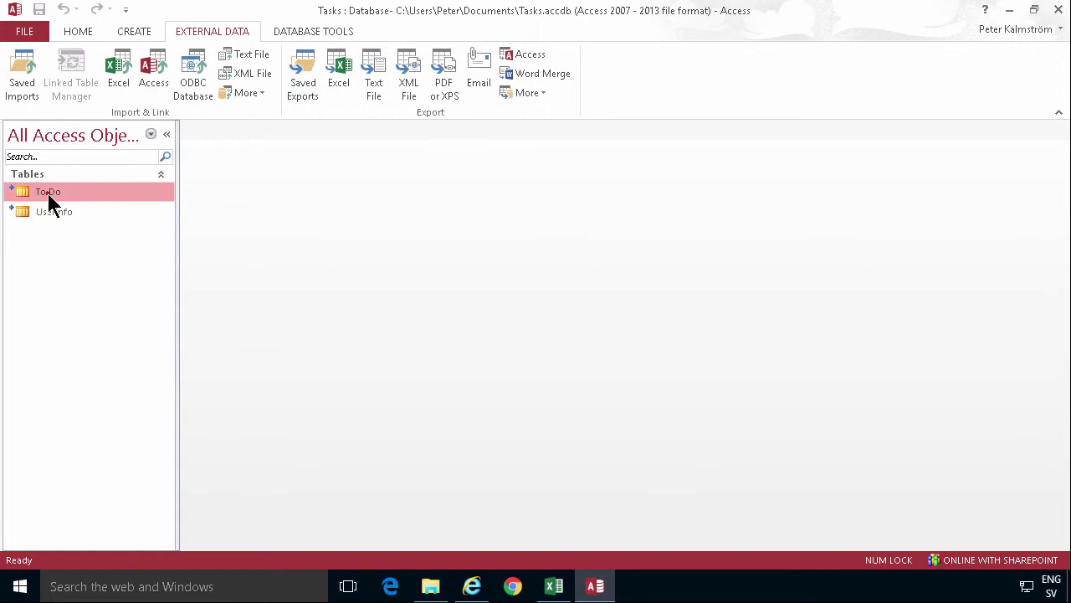
{"action": "double_click", "coordinate": [48, 193]}
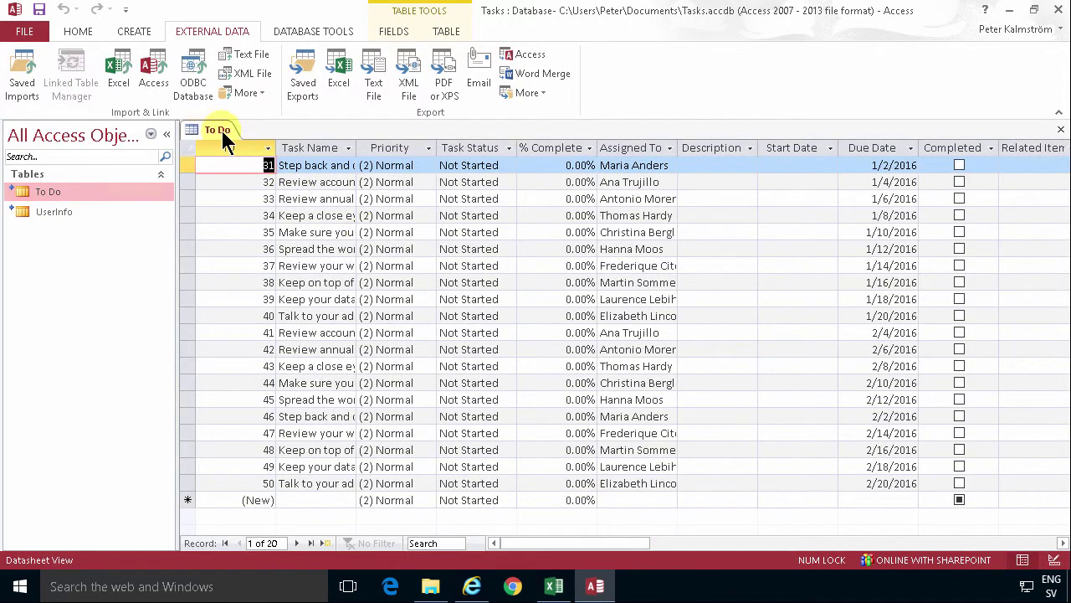
{"action": "left_click", "coordinate": [134, 32]}
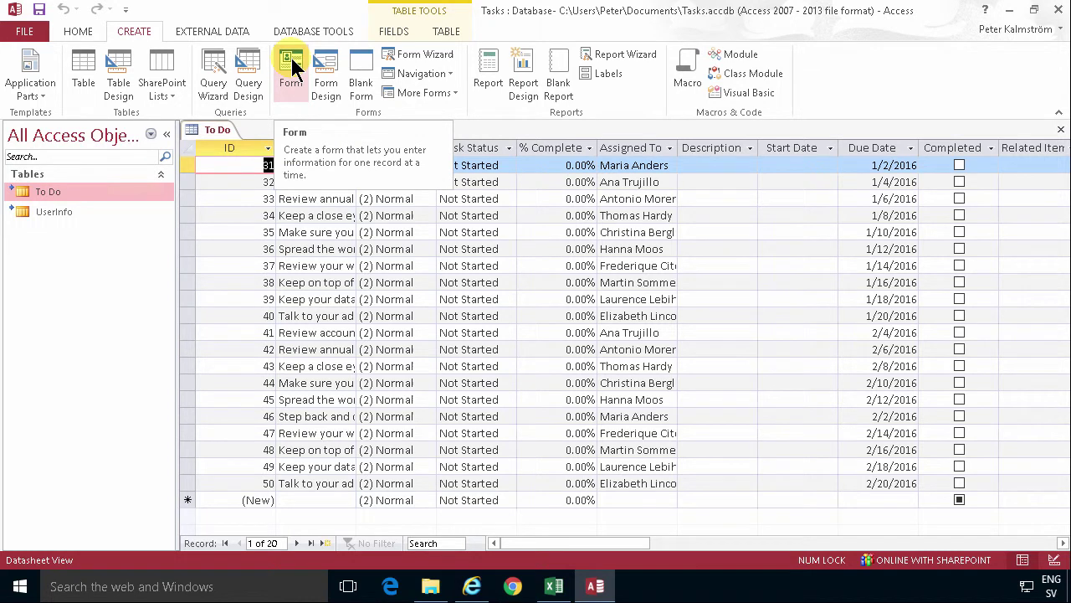
{"action": "left_click", "coordinate": [55, 192]}
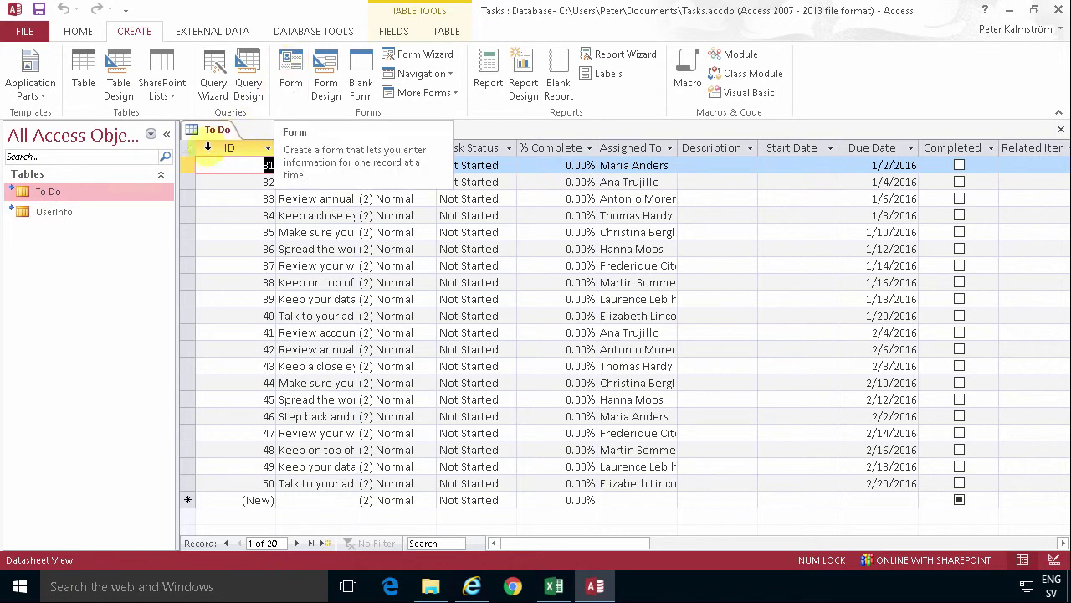
{"action": "right_click", "coordinate": [213, 132]}
{"action": "left_click", "coordinate": [243, 161]}
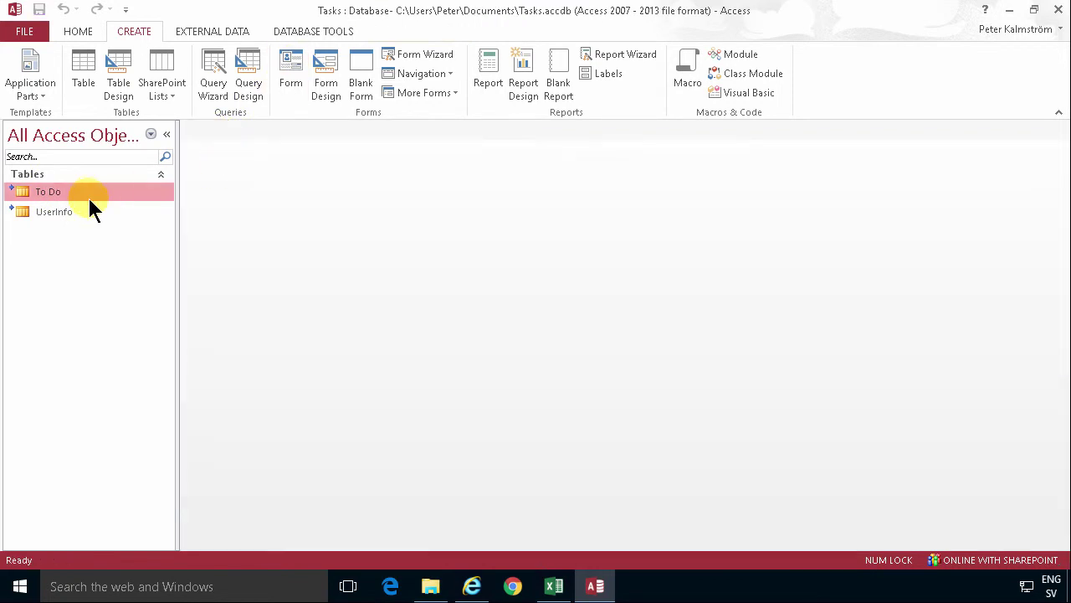
Step: Create a form from the To Do table and switch it to Form View
{"action": "left_click", "coordinate": [292, 60]}
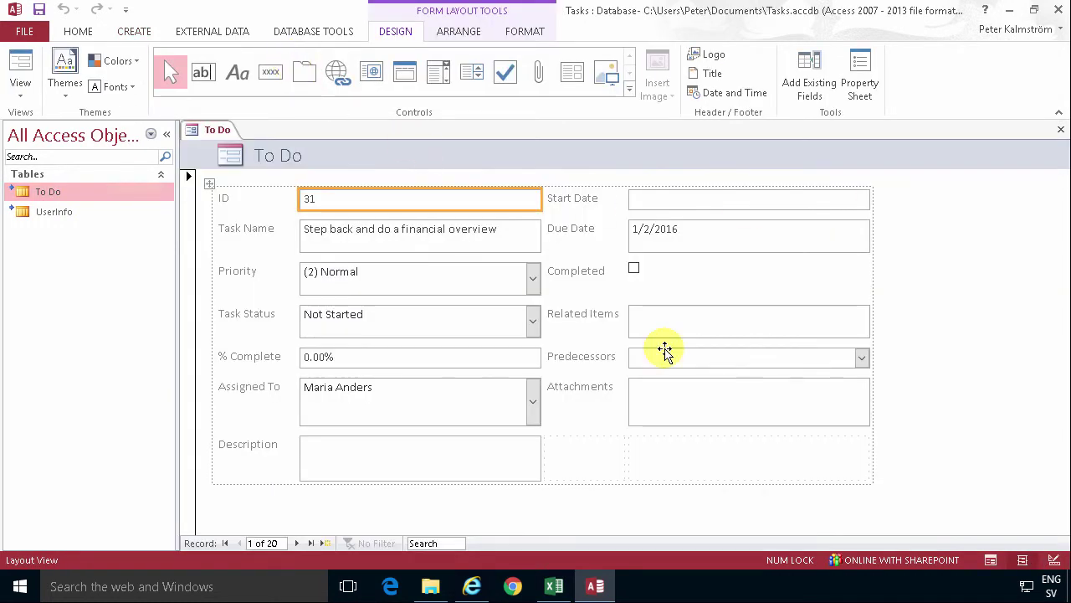
{"action": "left_click", "coordinate": [23, 94]}
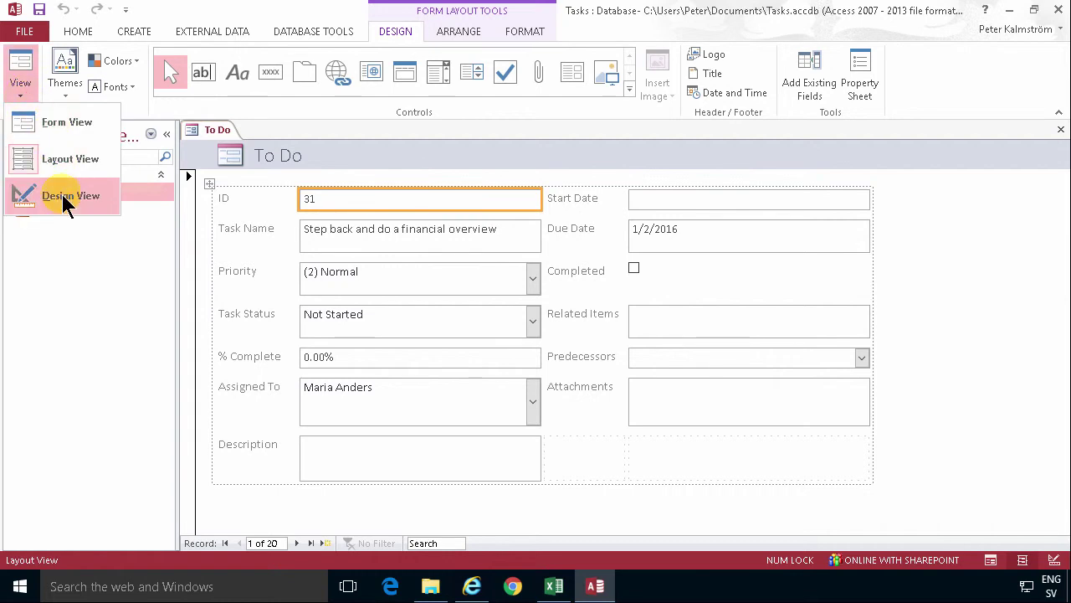
{"action": "left_click", "coordinate": [62, 122]}
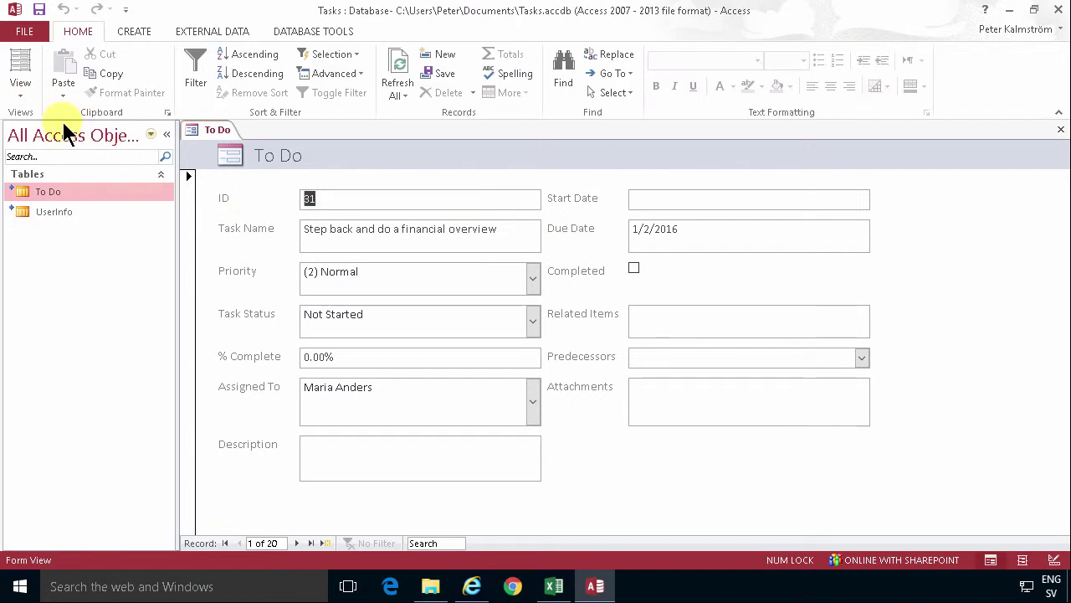
Step: Set the first task's Priority to (1) High, then step to the next record and back
{"action": "left_click", "coordinate": [532, 278]}
{"action": "left_click", "coordinate": [410, 302]}
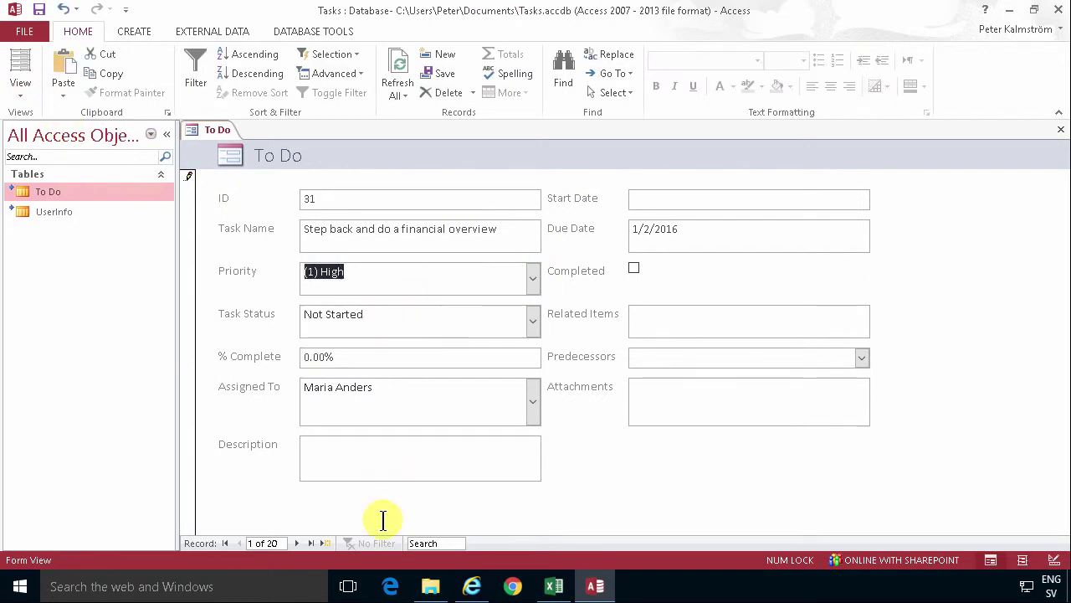
{"action": "left_click", "coordinate": [299, 543]}
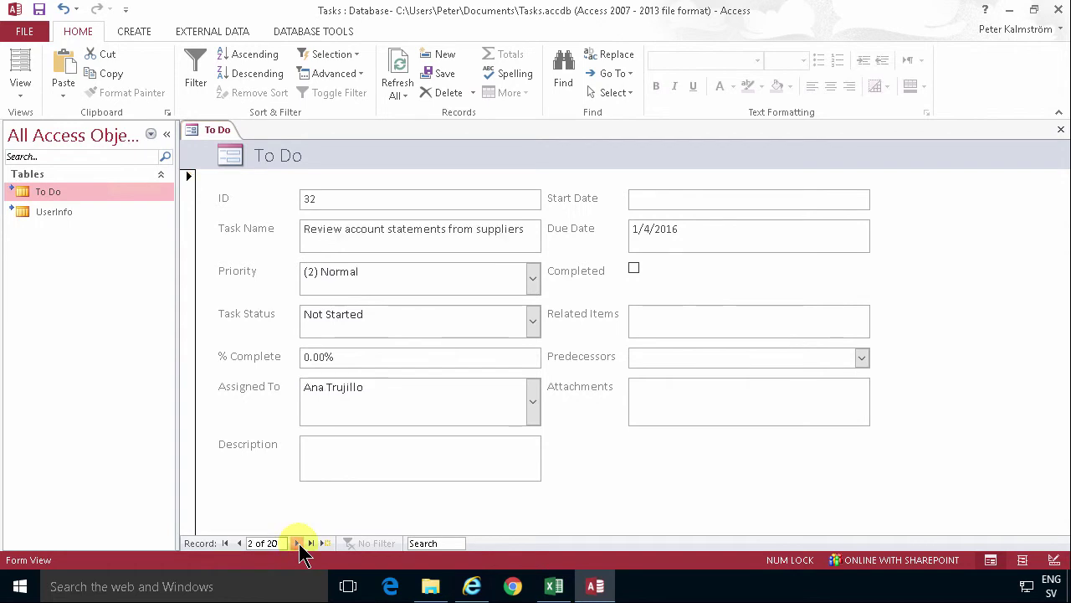
{"action": "left_click", "coordinate": [241, 543]}
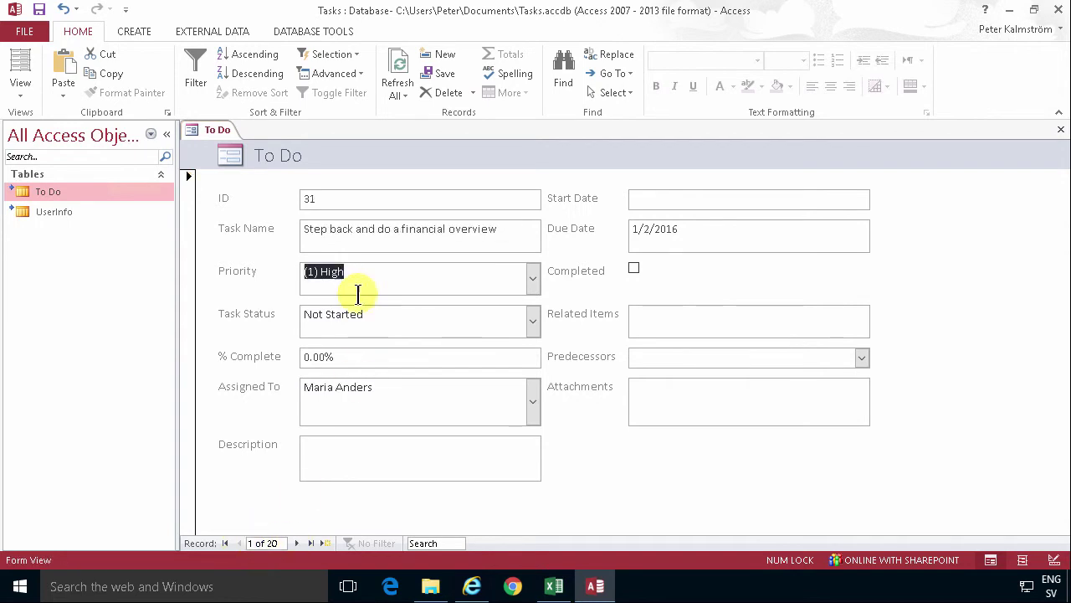
Step: Reload the SharePoint To Do list and add the Priority column to the All Tasks view
{"action": "left_click", "coordinate": [472, 586]}
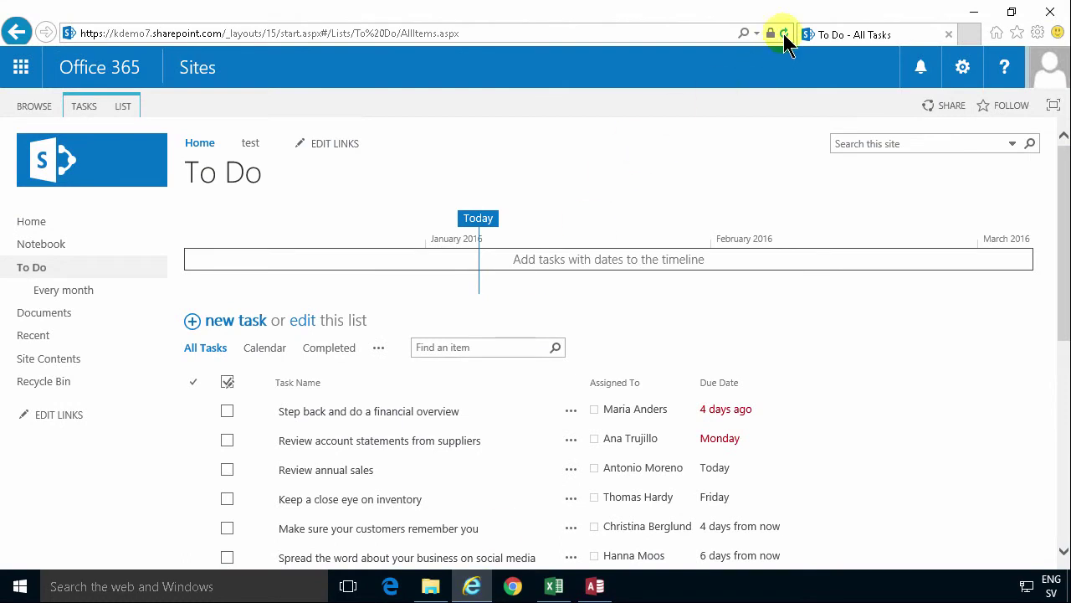
{"action": "left_click", "coordinate": [783, 34]}
{"action": "left_click", "coordinate": [377, 350]}
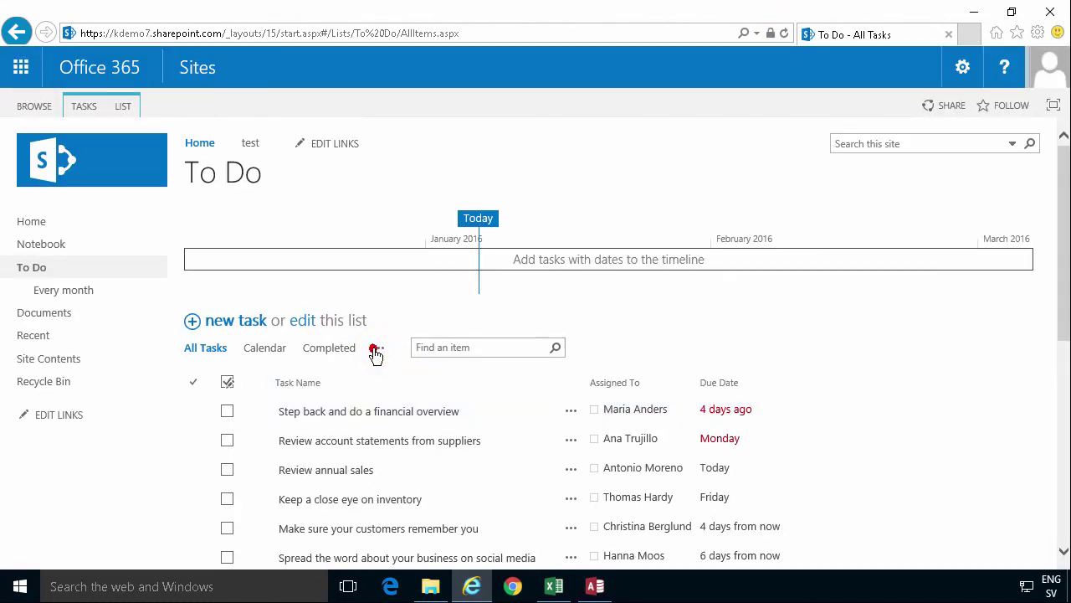
{"action": "left_click", "coordinate": [428, 486]}
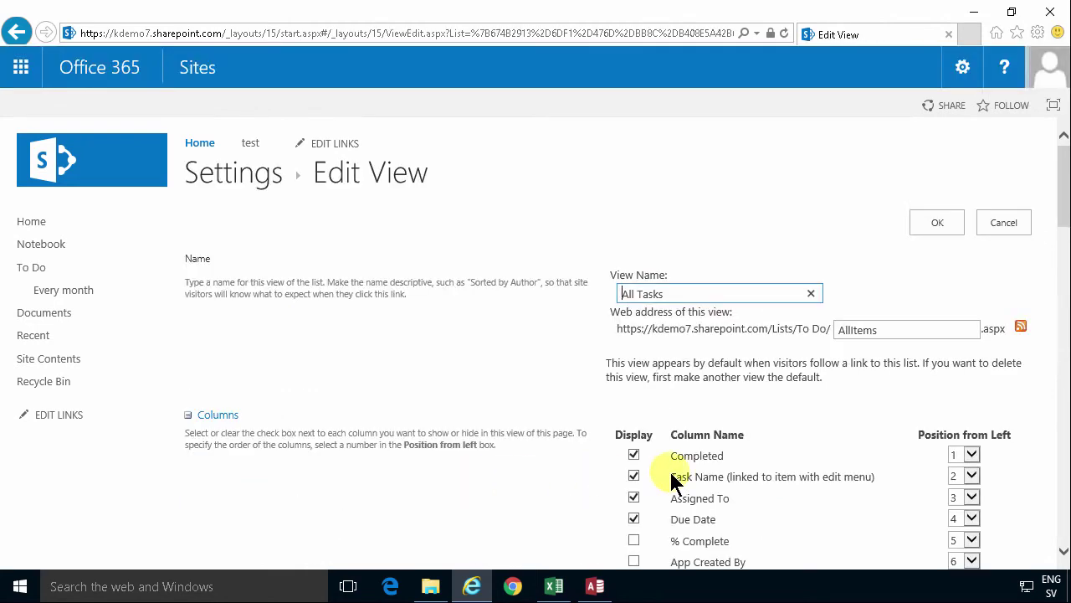
{"action": "scroll", "coordinate": [676, 481], "scroll_direction": "down", "scroll_amount": 3}
{"action": "scroll", "coordinate": [646, 508], "scroll_direction": "down", "scroll_amount": 2}
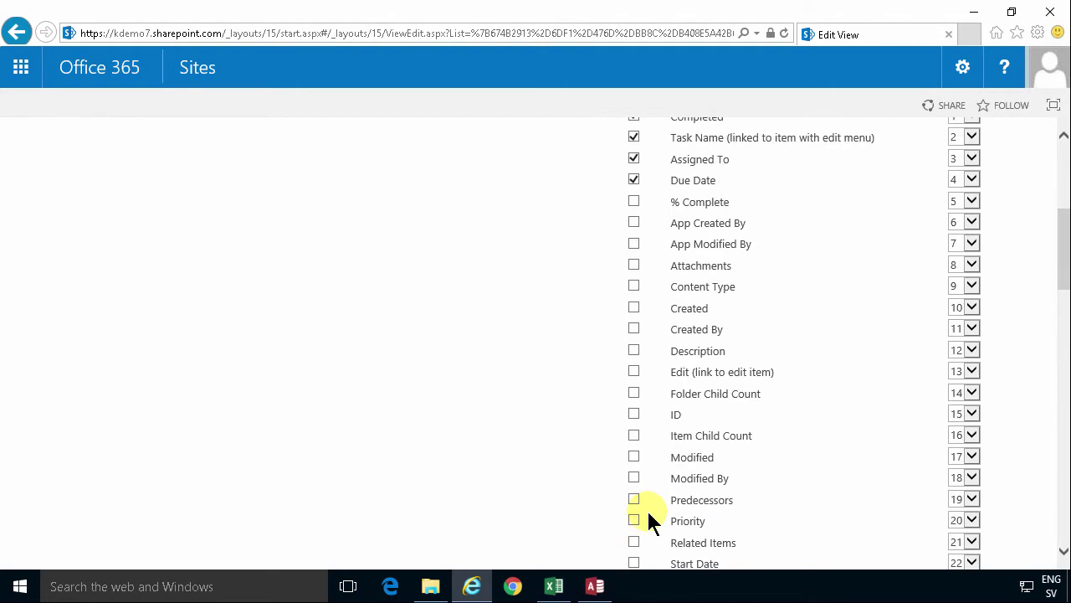
{"action": "left_click", "coordinate": [634, 520]}
{"action": "scroll", "coordinate": [816, 460], "scroll_direction": "up", "scroll_amount": 4}
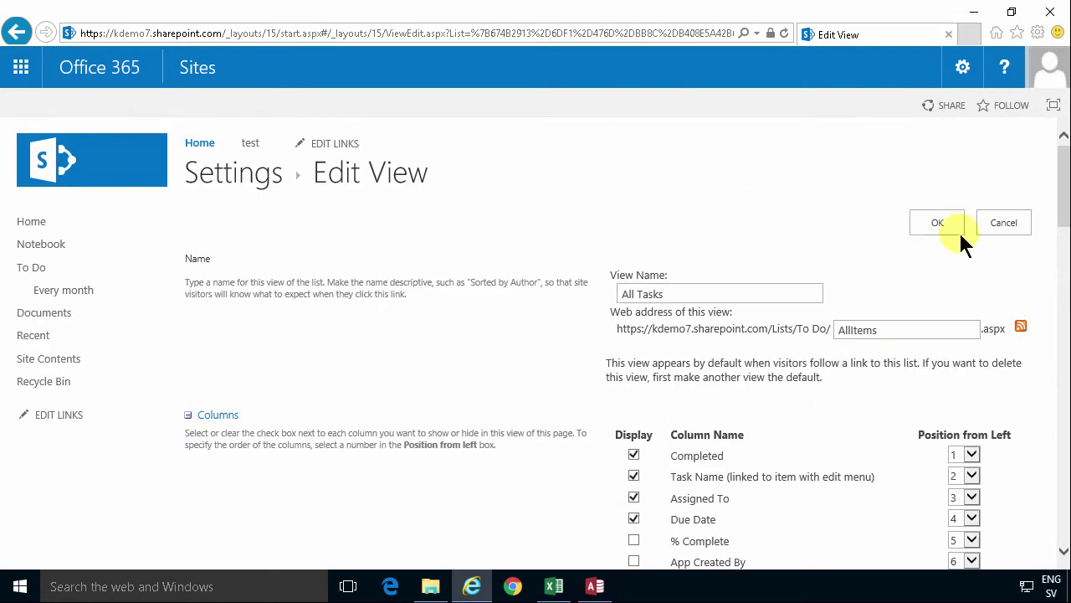
{"action": "left_click", "coordinate": [938, 223]}
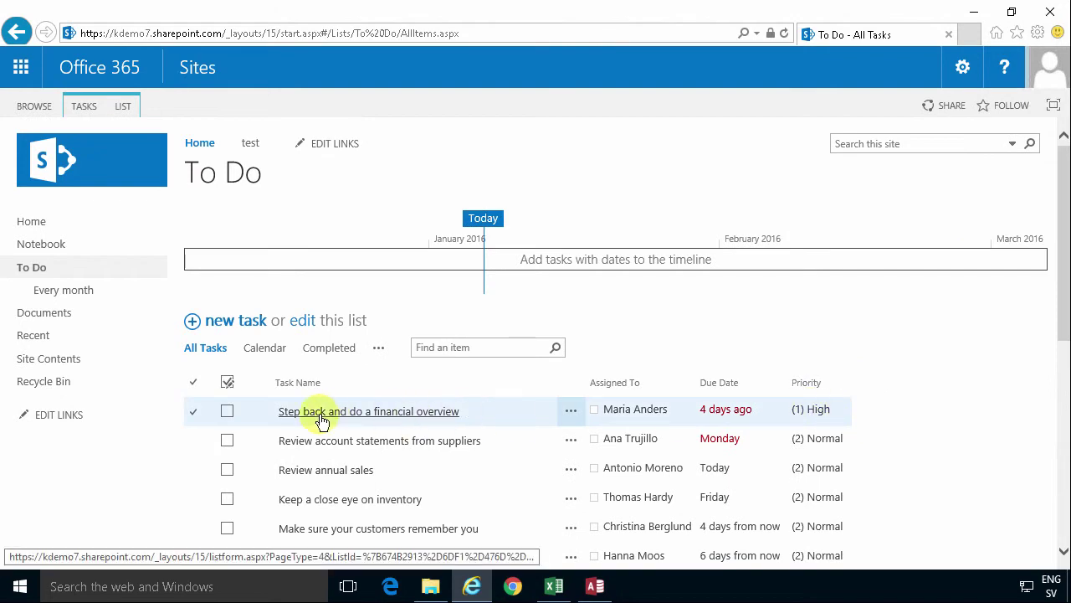
Step: Switch back to the Access To Do form showing record 1 at (1) High
{"action": "left_click", "coordinate": [596, 586]}
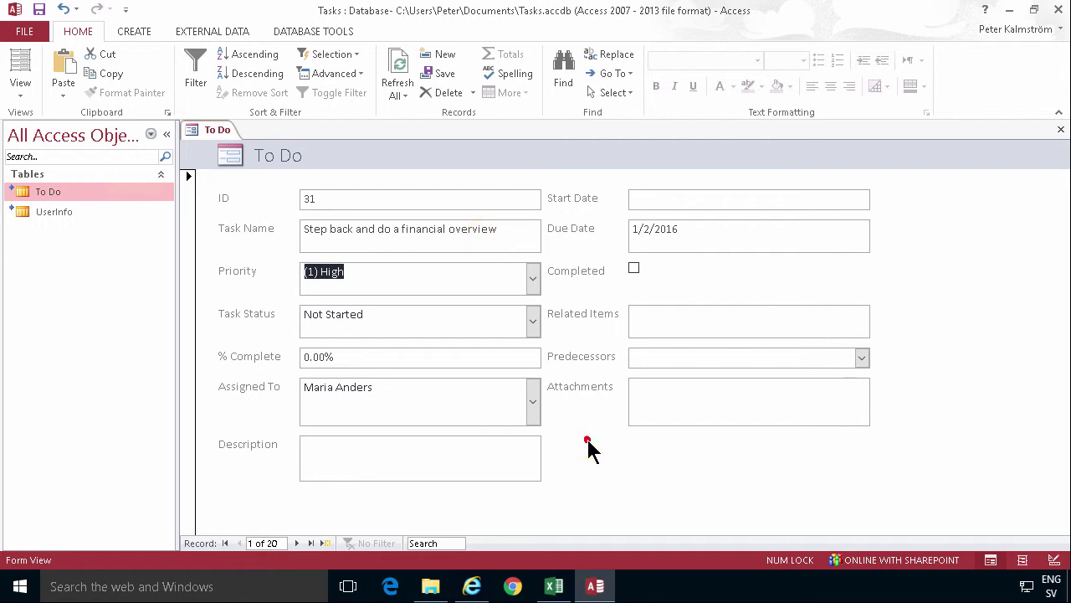
Step: Switch the To Do form to Design View and shorten the Task Name box
{"action": "left_click", "coordinate": [25, 92]}
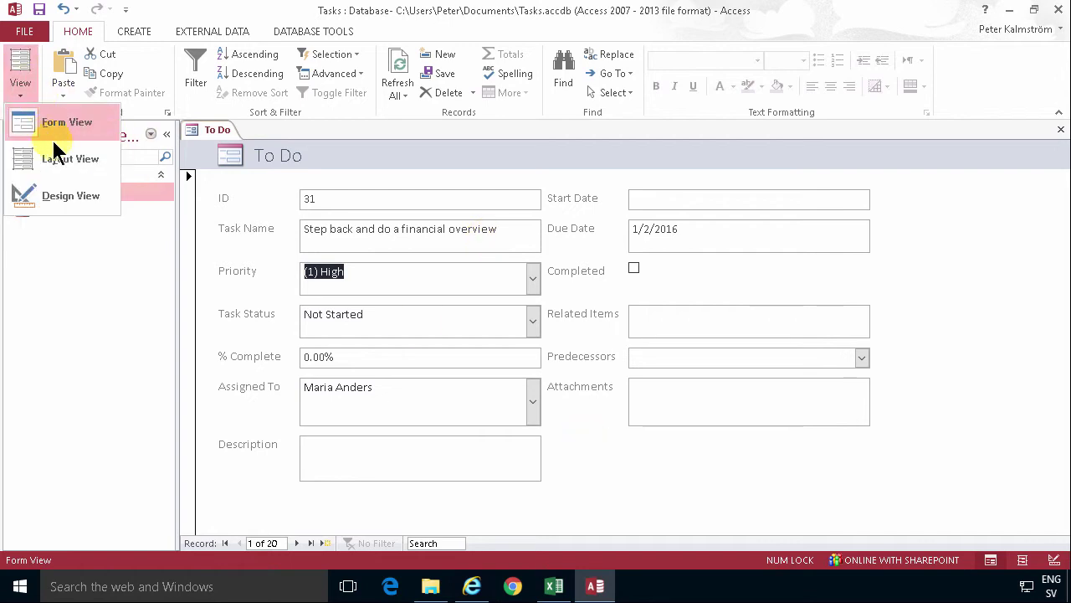
{"action": "left_click", "coordinate": [69, 201]}
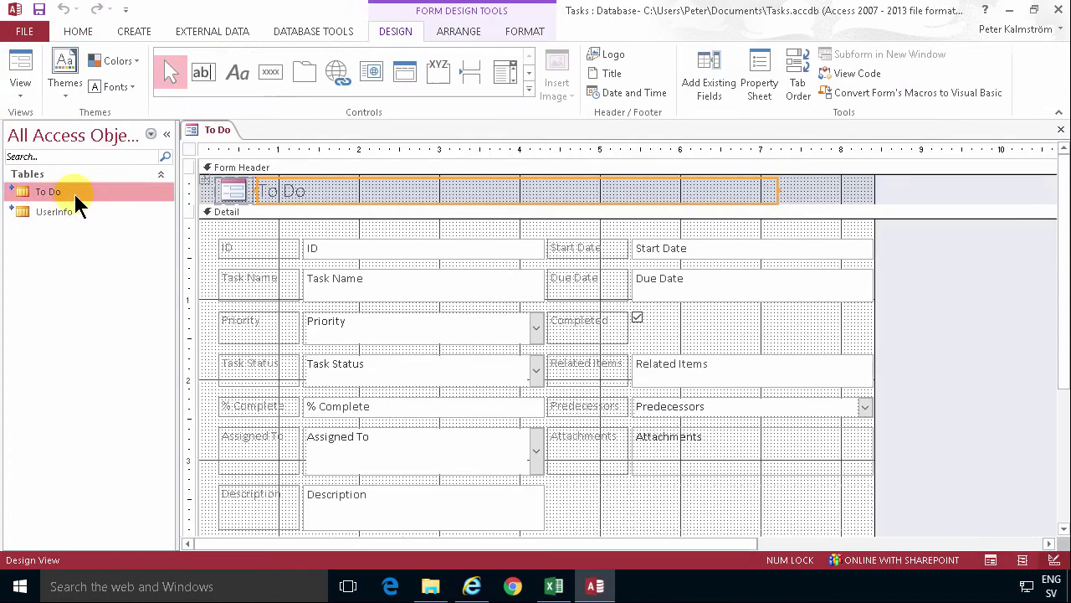
{"action": "left_click", "coordinate": [524, 290]}
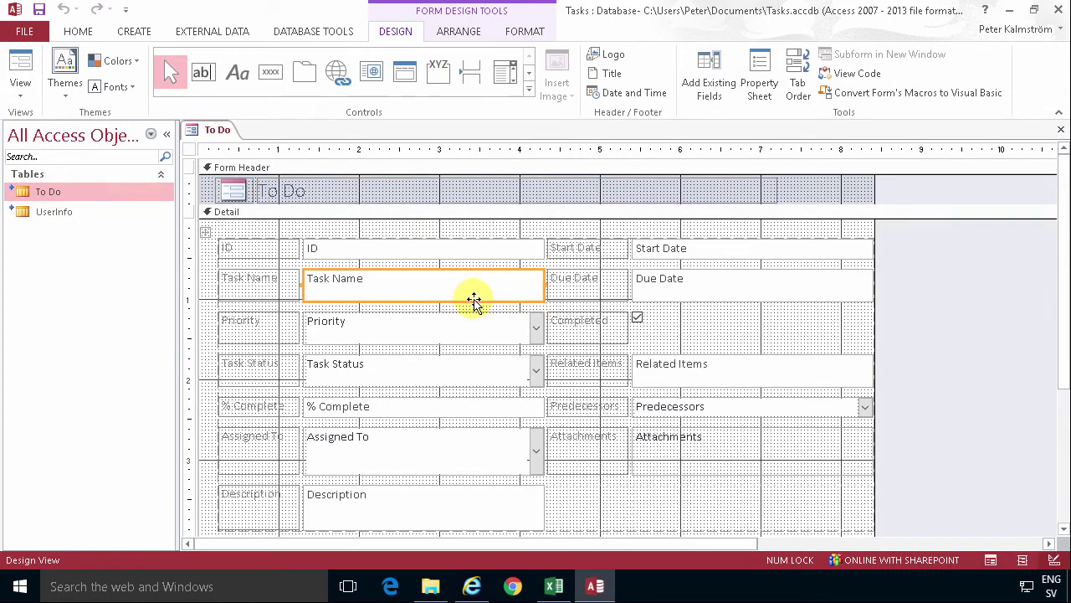
{"action": "left_click", "coordinate": [449, 303]}
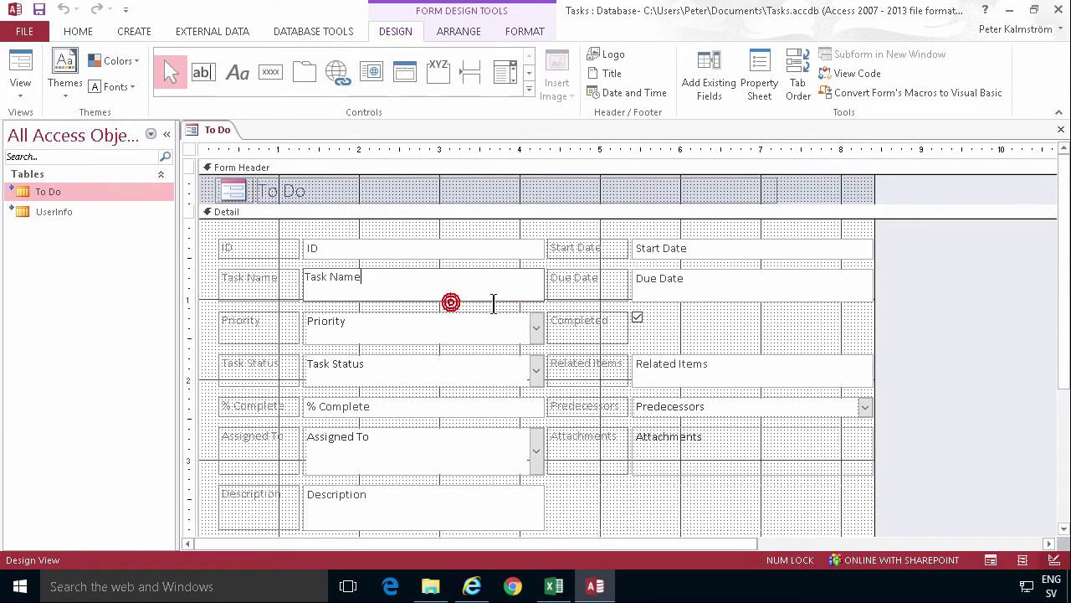
{"action": "left_click", "coordinate": [550, 293]}
{"action": "left_click", "coordinate": [540, 299]}
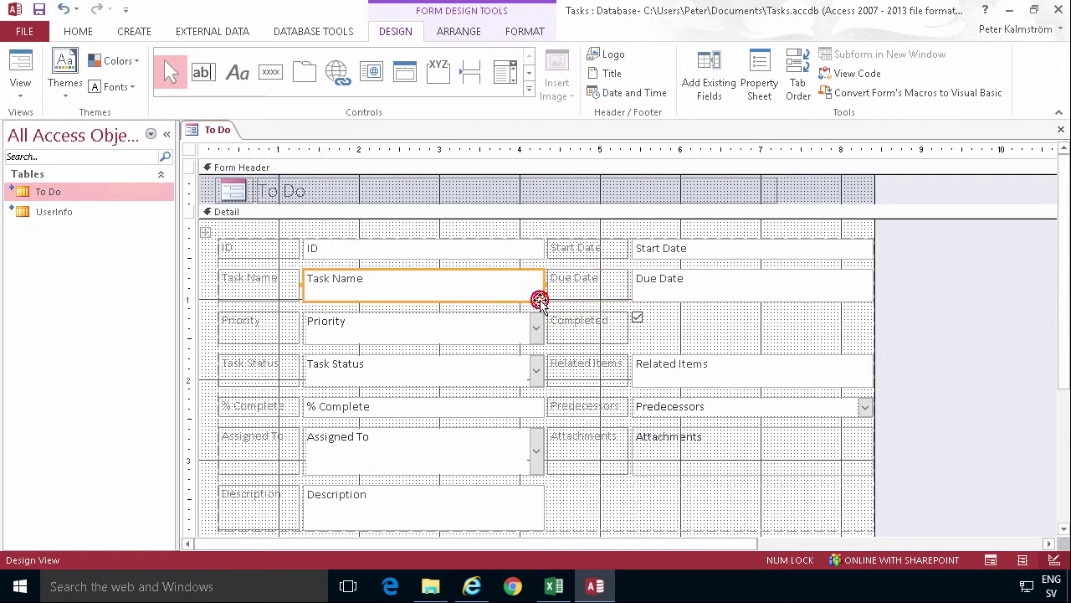
{"action": "left_click", "coordinate": [544, 301]}
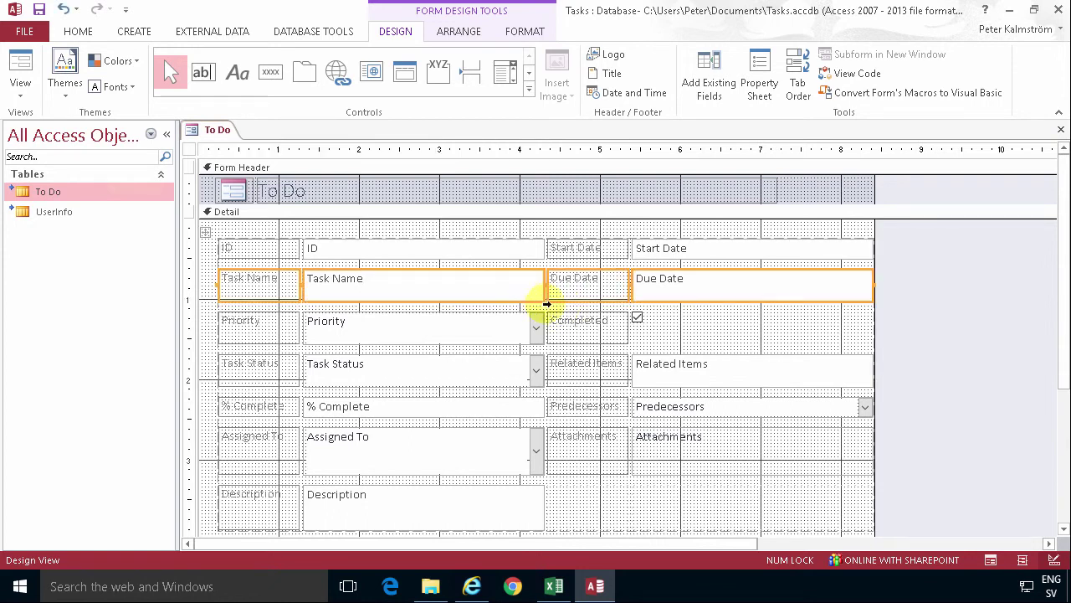
{"action": "left_click", "coordinate": [551, 306]}
{"action": "left_click", "coordinate": [535, 300]}
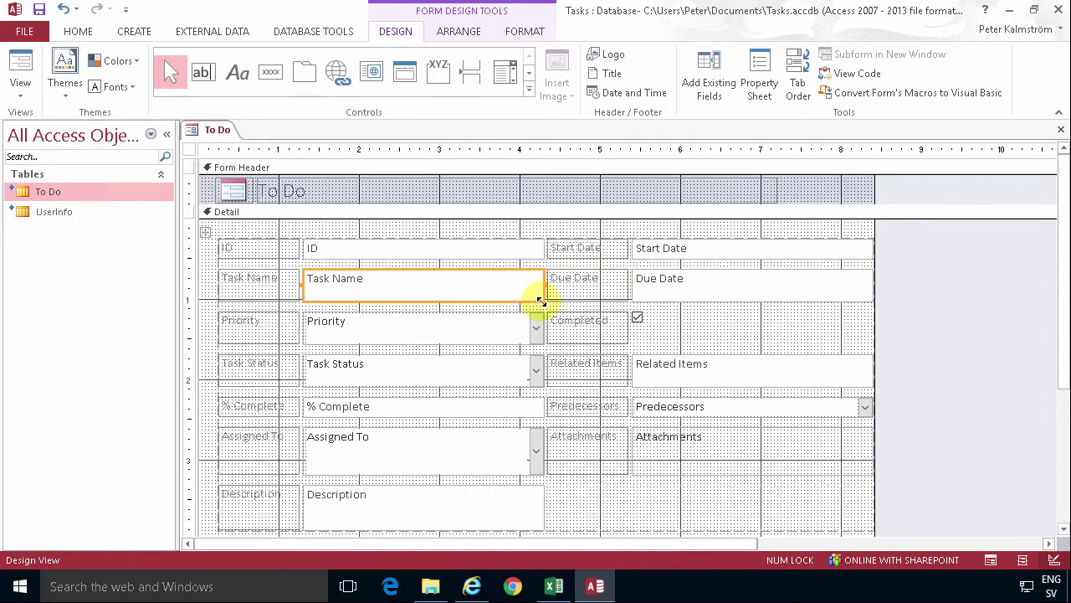
{"action": "left_click", "coordinate": [541, 300]}
{"action": "left_click_drag", "start_coordinate": [541, 298], "coordinate": [539, 287]}
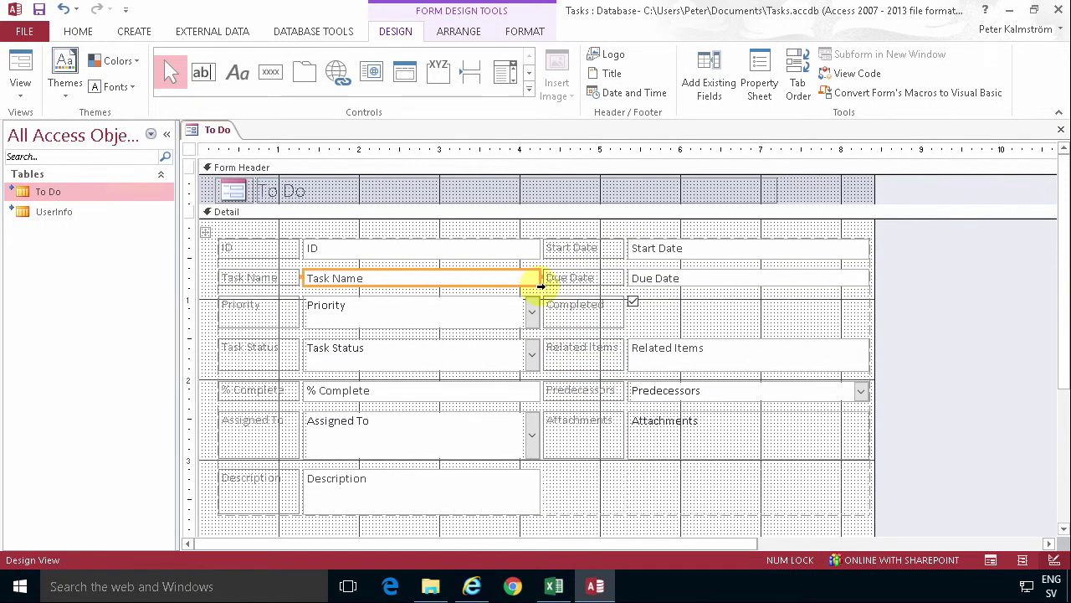
Step: Widen the Description box and its column
{"action": "left_click", "coordinate": [456, 472]}
{"action": "mouse_move", "coordinate": [541, 502]}
{"action": "left_mouse_down"}
{"action": "mouse_move", "coordinate": [580, 508]}
{"action": "mouse_move", "coordinate": [538, 526]}
{"action": "mouse_move", "coordinate": [557, 521]}
{"action": "mouse_move", "coordinate": [553, 540]}
{"action": "mouse_move", "coordinate": [559, 508]}
{"action": "left_mouse_up"}
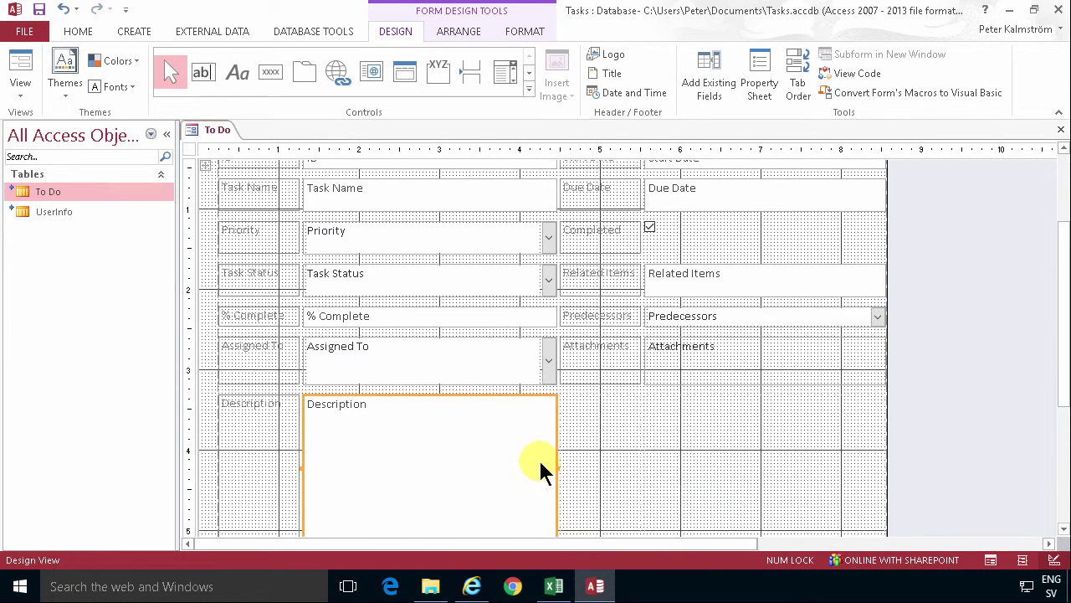
{"action": "scroll", "coordinate": [545, 471], "scroll_direction": "up", "scroll_amount": 2}
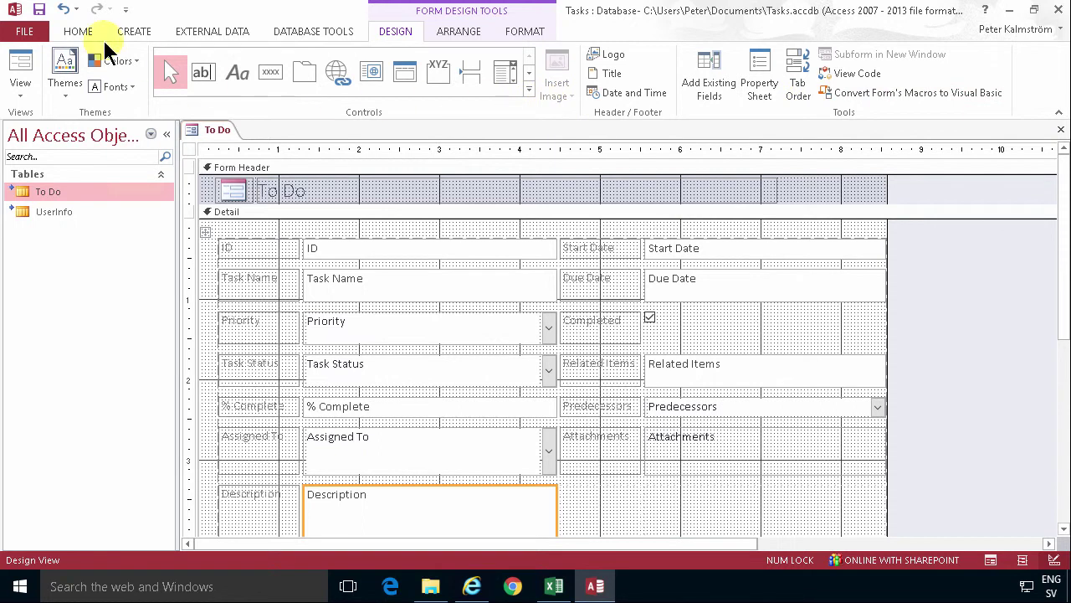
Step: Close the form, saving it as To Do
{"action": "right_click", "coordinate": [218, 134]}
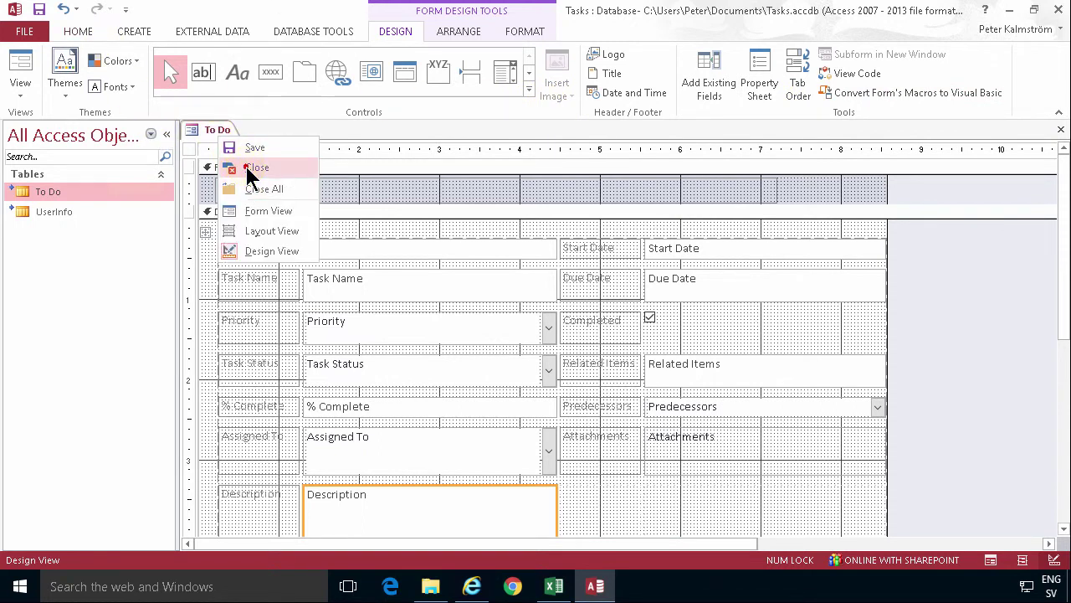
{"action": "left_click", "coordinate": [246, 166]}
{"action": "left_click", "coordinate": [472, 340]}
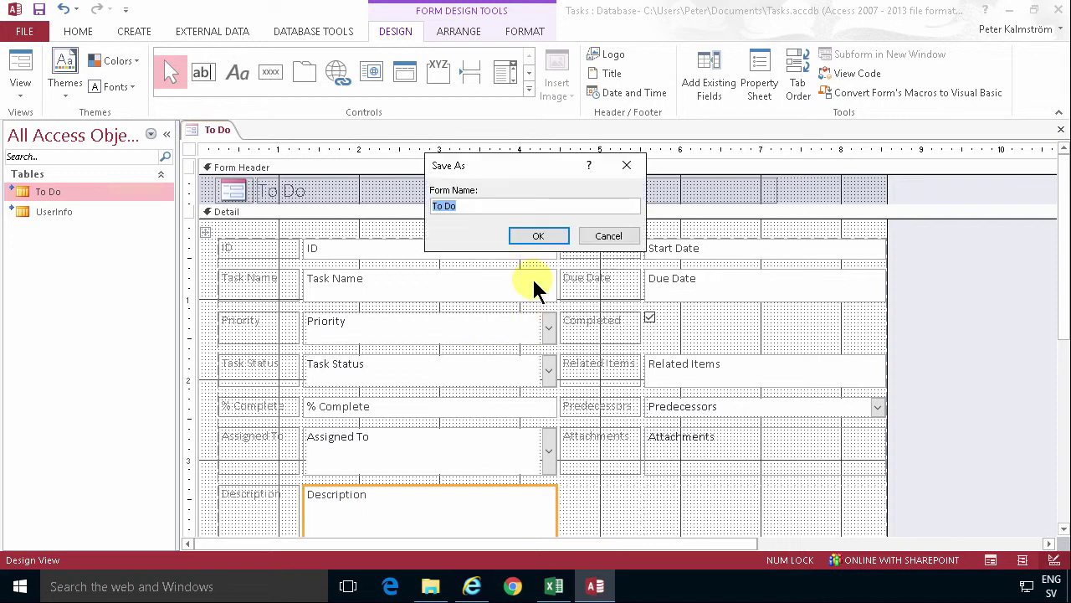
{"action": "left_click", "coordinate": [539, 237]}
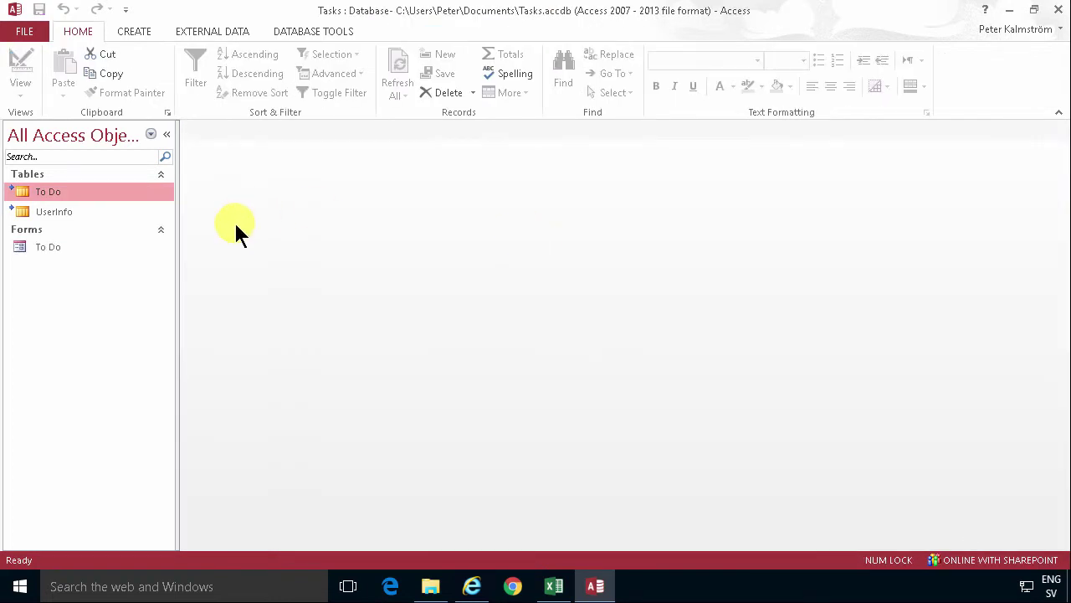
Step: Set To Do as the Display Form in the Current Database options
{"action": "left_click", "coordinate": [25, 34]}
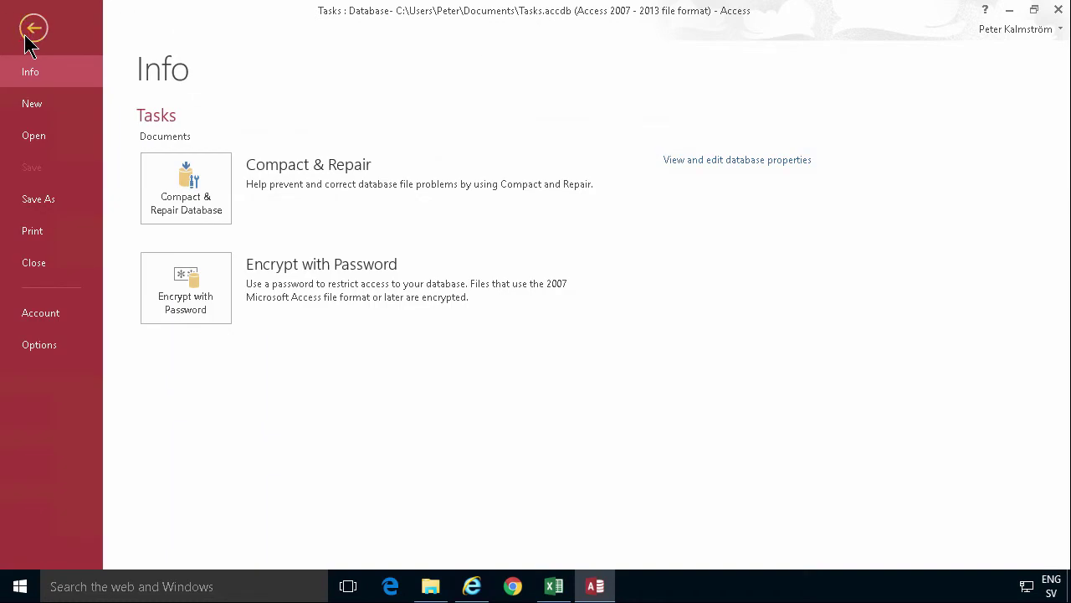
{"action": "left_click", "coordinate": [78, 350]}
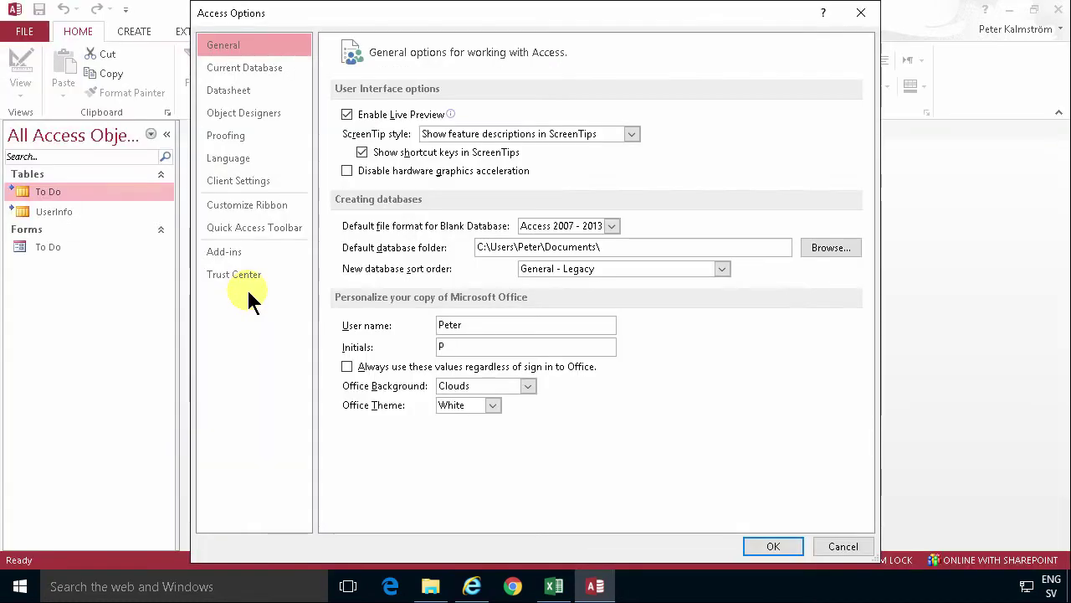
{"action": "left_click", "coordinate": [255, 67]}
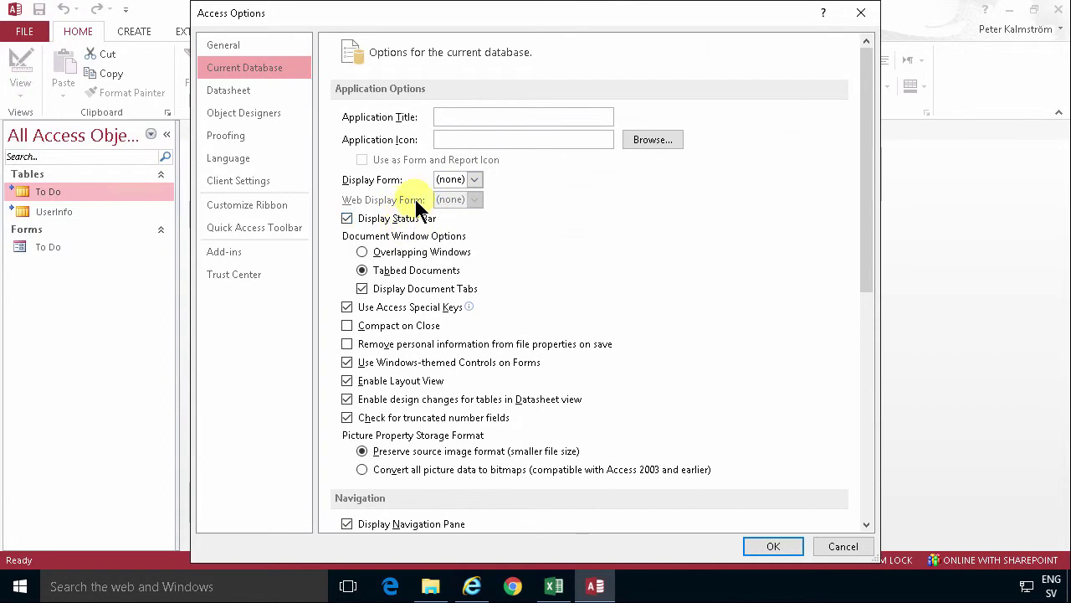
{"action": "left_click", "coordinate": [476, 178]}
{"action": "left_click", "coordinate": [453, 214]}
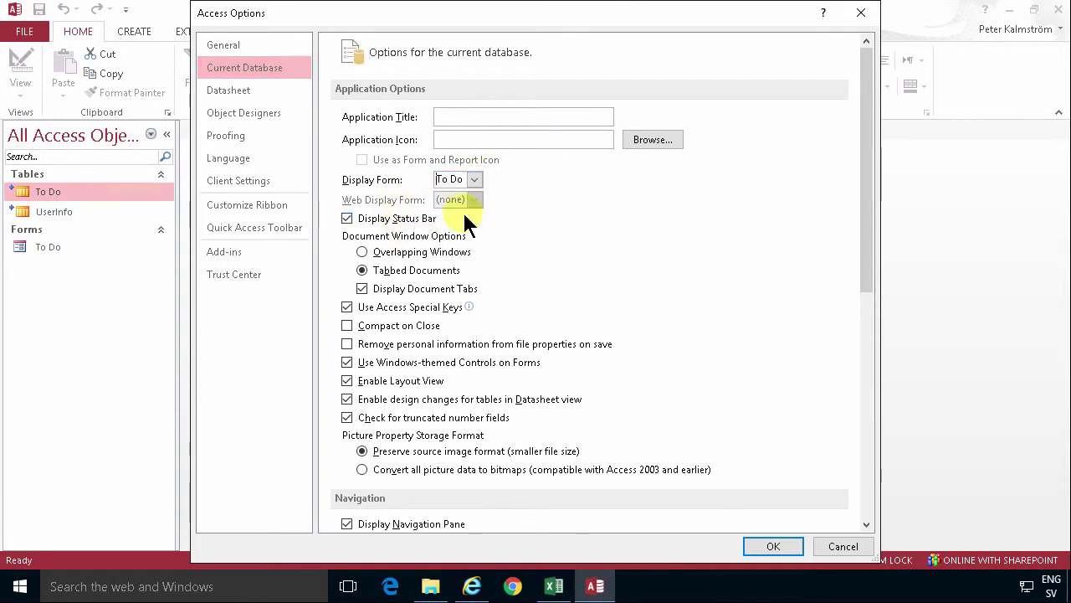
{"action": "left_click", "coordinate": [762, 543]}
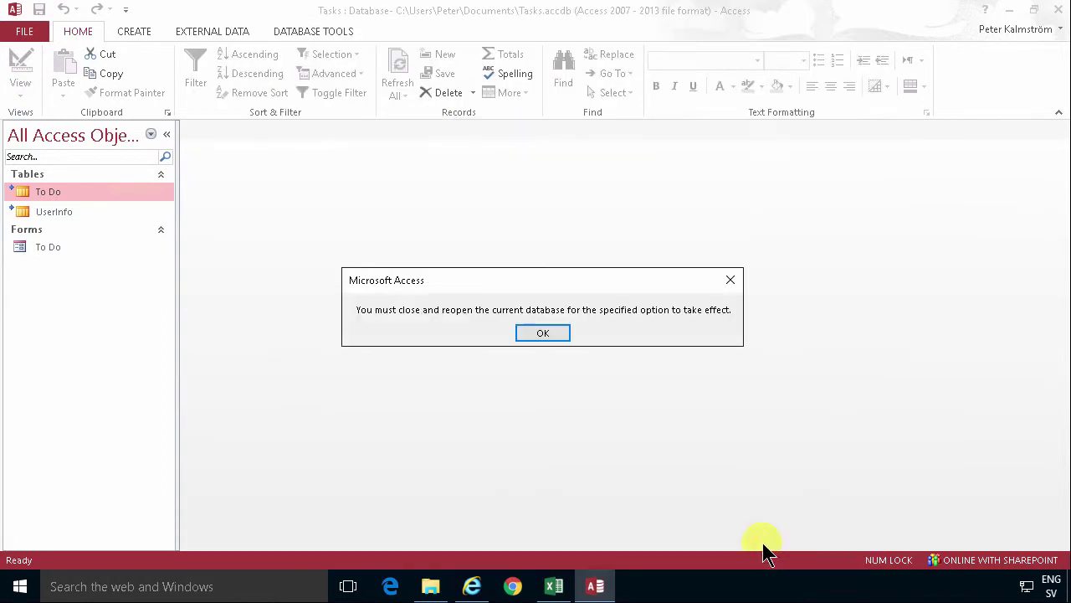
Step: Dismiss the reopen notice and reopen the Tasks database from File Explorer's Recent files
{"action": "left_click", "coordinate": [544, 332]}
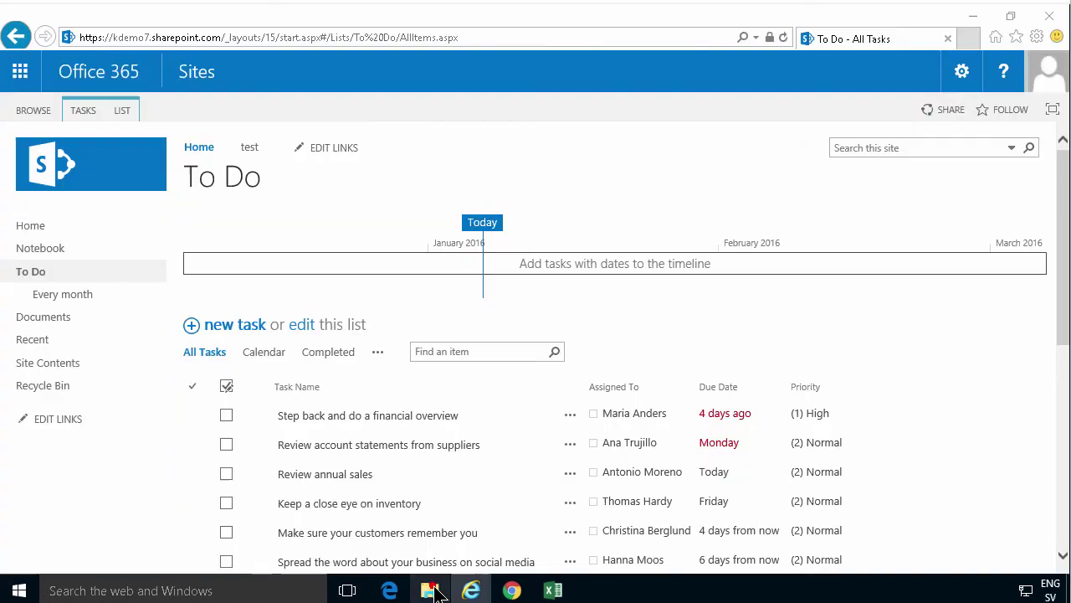
{"action": "left_click", "coordinate": [430, 589]}
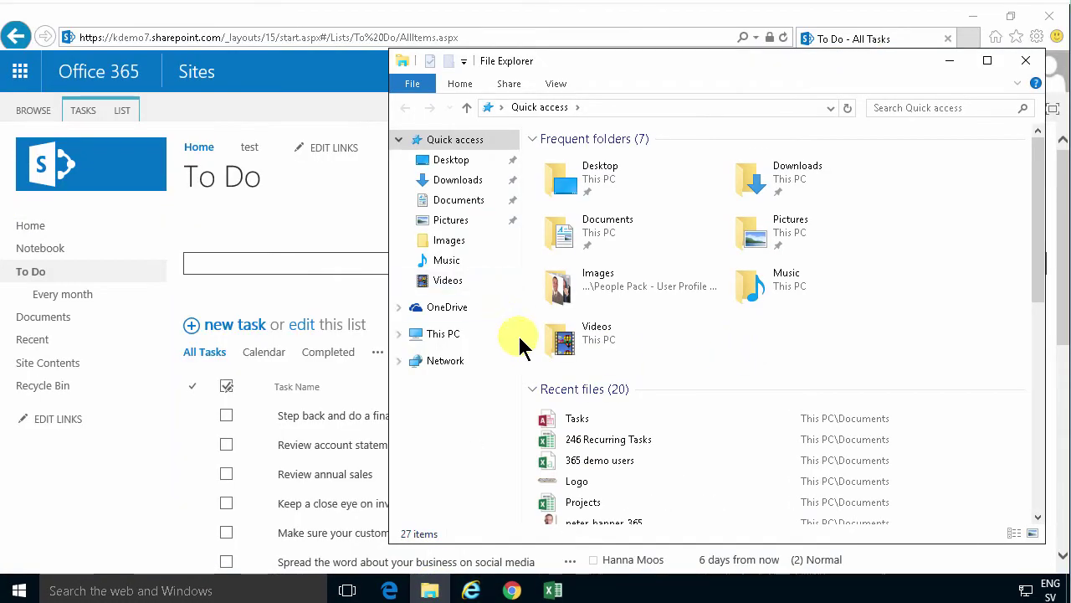
{"action": "double_click", "coordinate": [586, 423]}
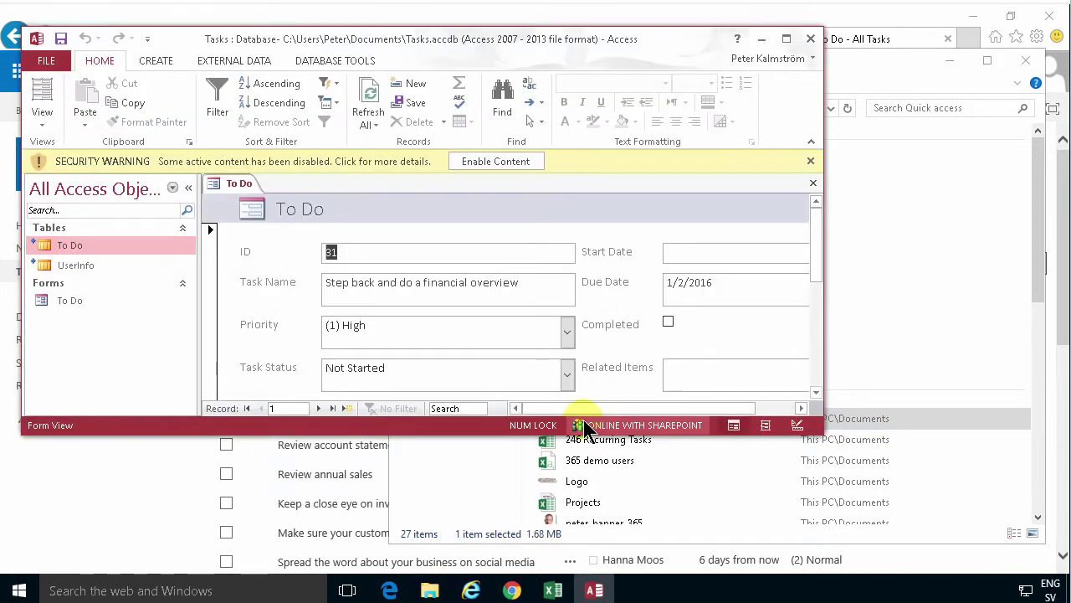
Step: Enable content, set the financial overview task's Priority to (3) Low, and advance to record 2
{"action": "left_click", "coordinate": [786, 38]}
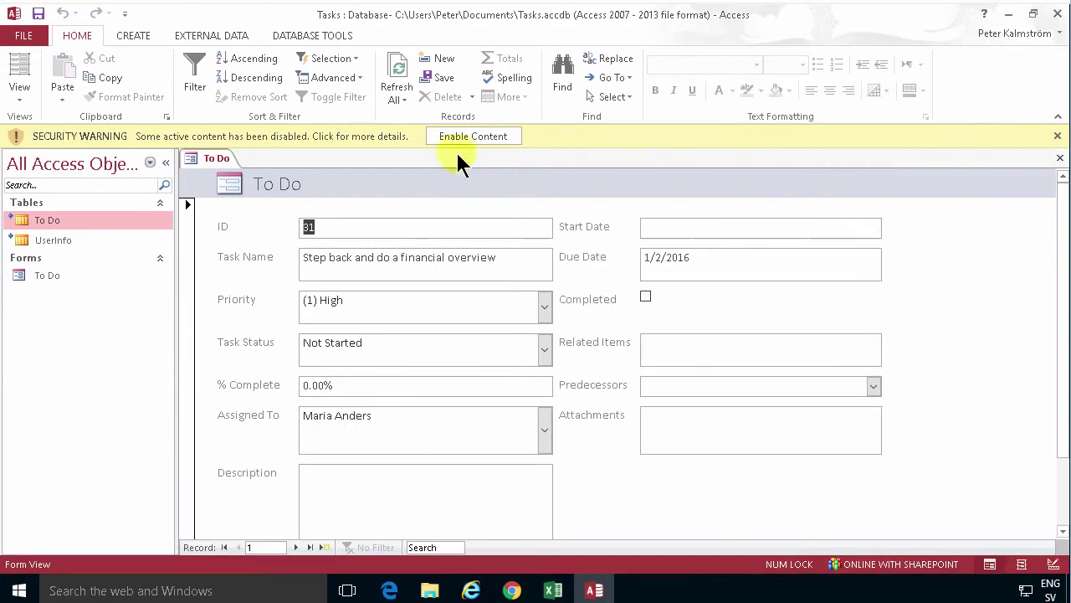
{"action": "left_click", "coordinate": [459, 138]}
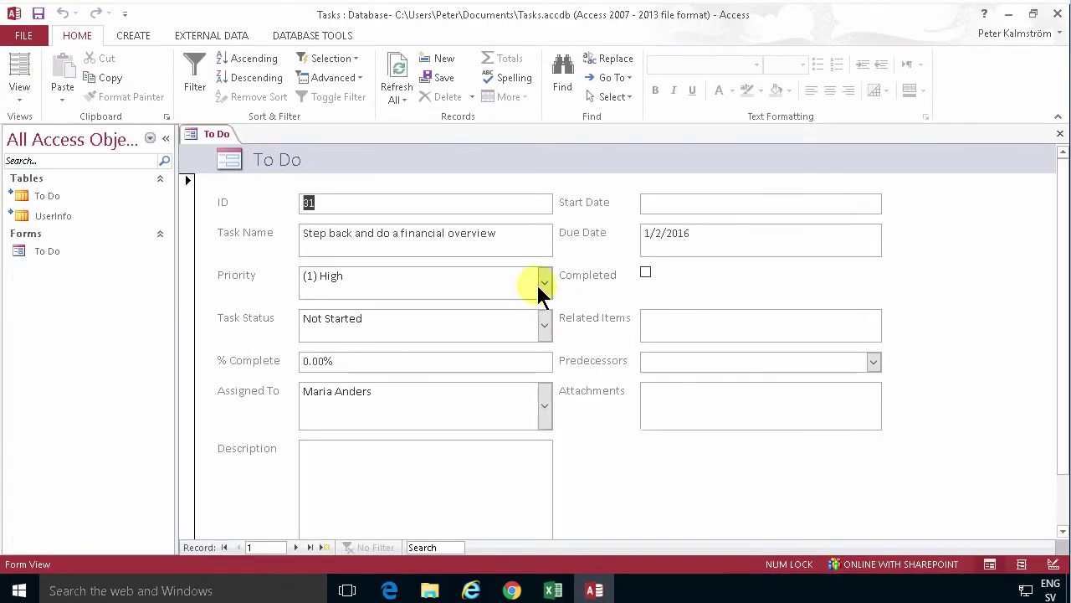
{"action": "left_click", "coordinate": [541, 285]}
{"action": "left_click", "coordinate": [543, 289]}
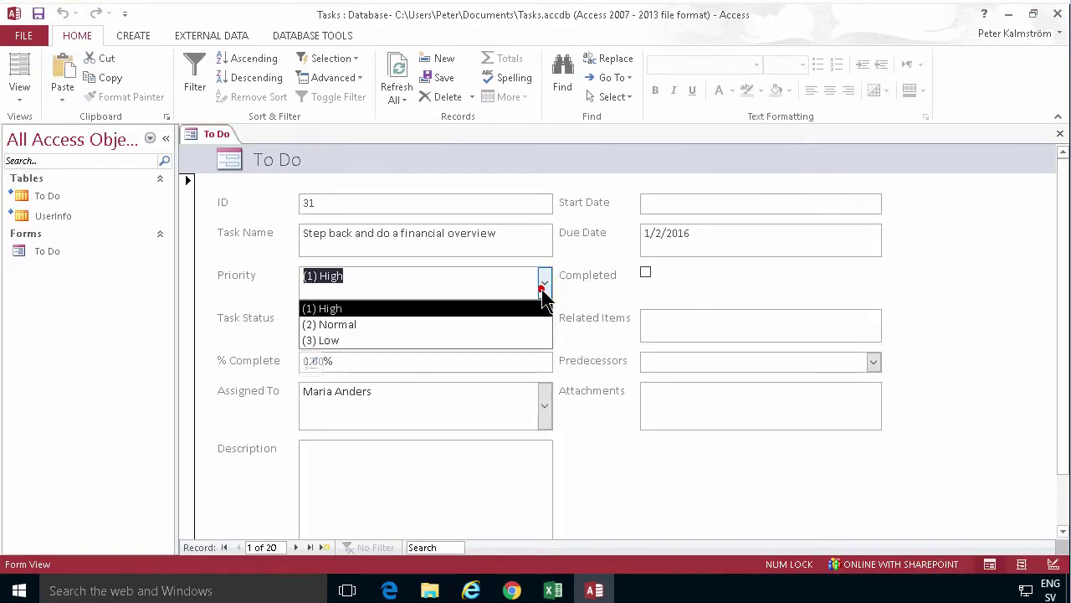
{"action": "left_click", "coordinate": [405, 341]}
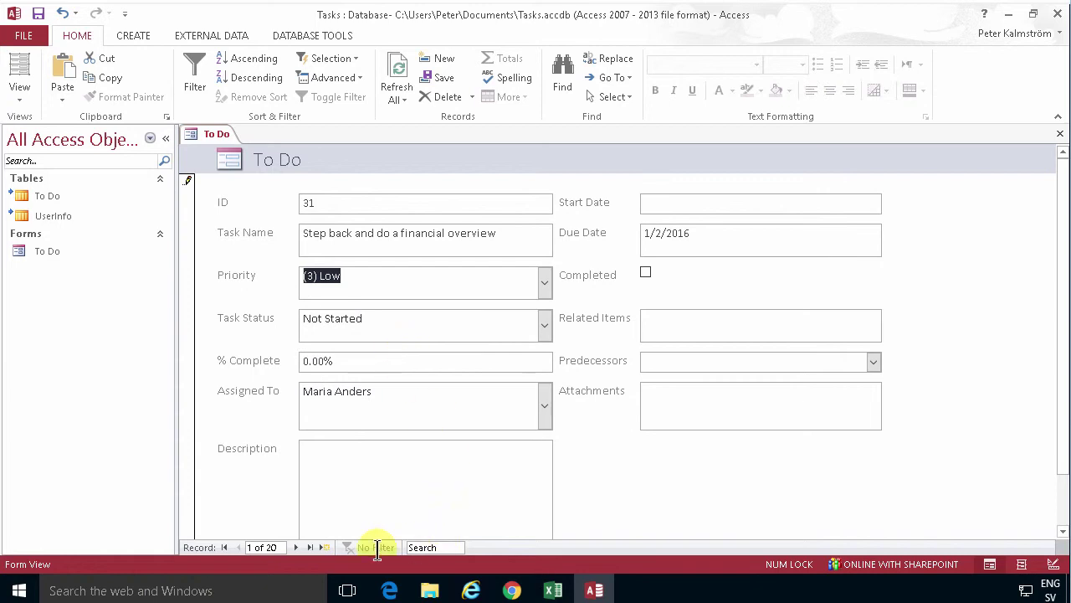
{"action": "left_click", "coordinate": [297, 548]}
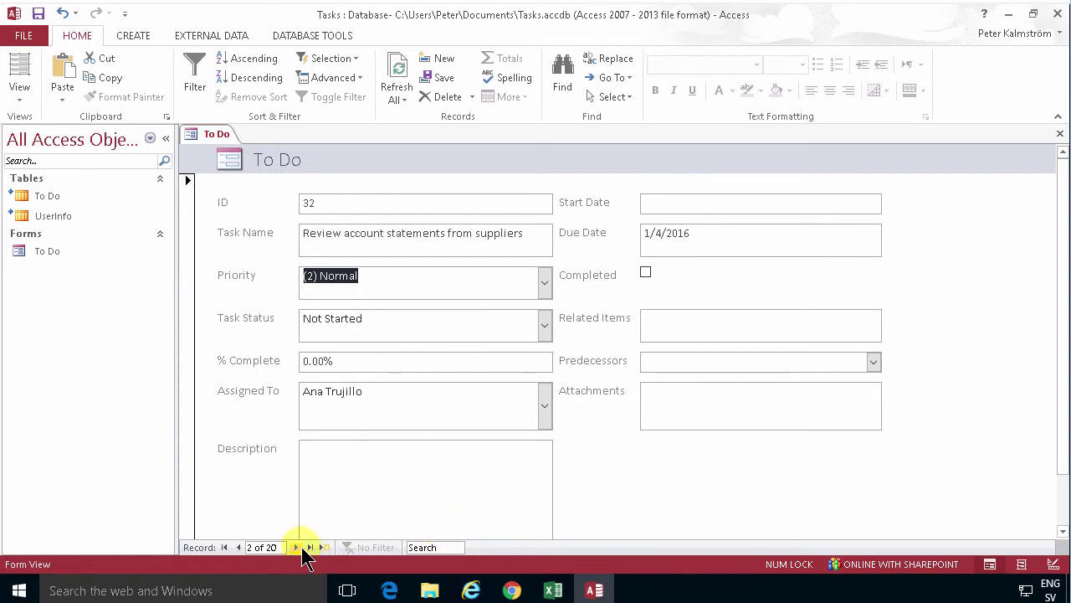